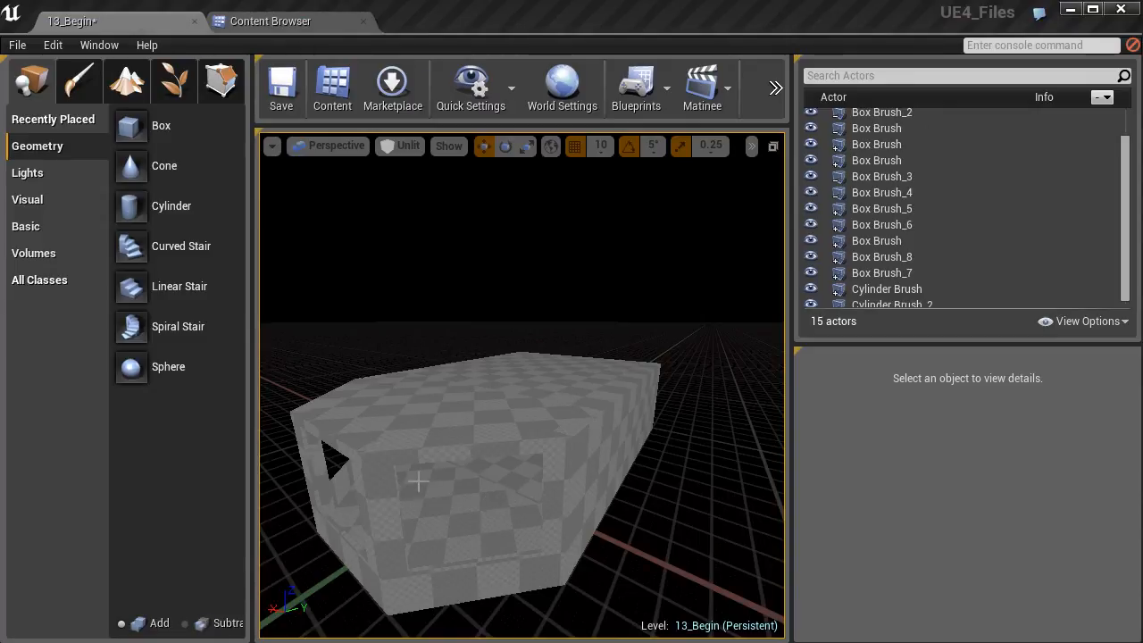
Orbit the UE4 level view around the checkered block.
mouse_move(399, 472)
alt+mouse_down()
mouse_move(482, 466)
mouse_move(401, 472)
alt+mouse_up()
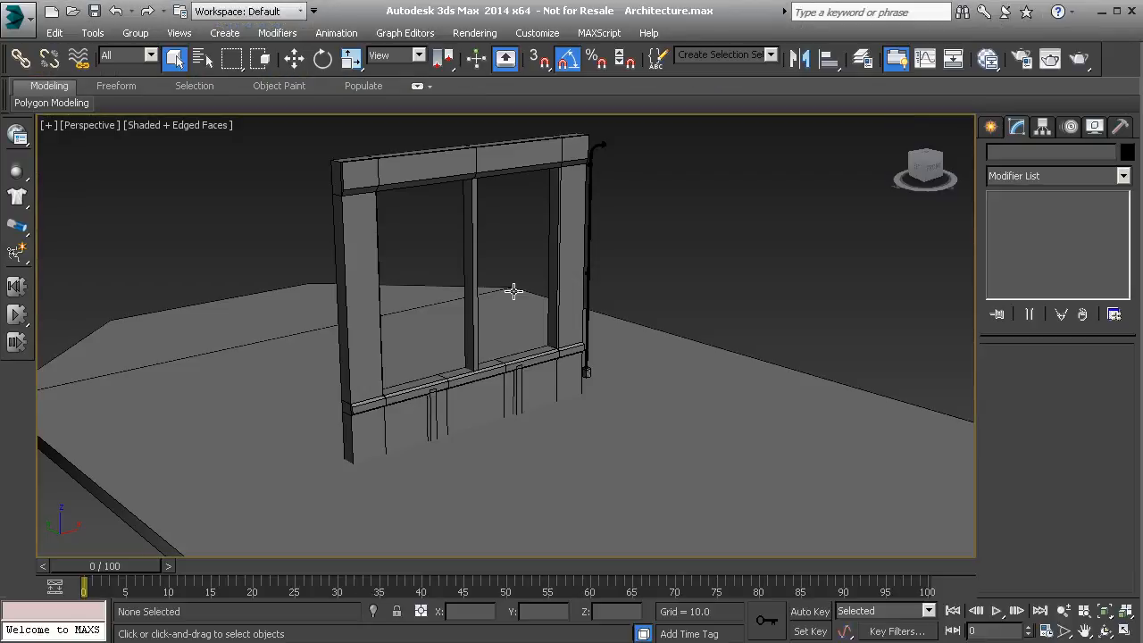
middle_drag(444, 350, 467, 319)
scroll(475, 341, down, 2)
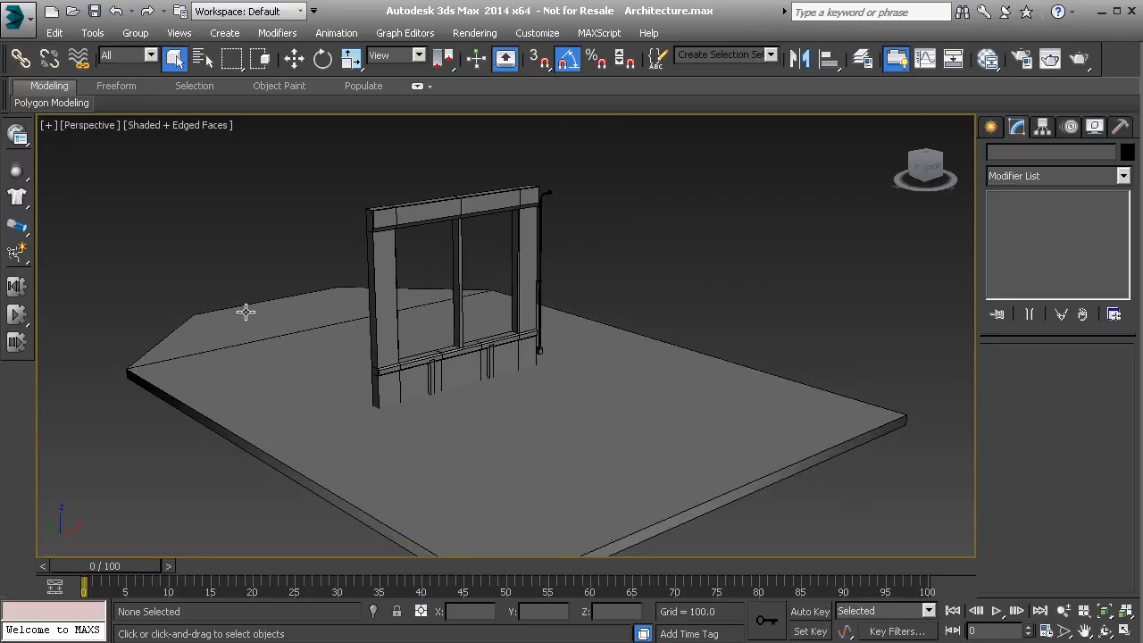
click(399, 232)
scroll(457, 321, up, 3)
middle_drag(457, 321, 511, 179)
click(454, 268)
middle_drag(444, 260, 449, 269)
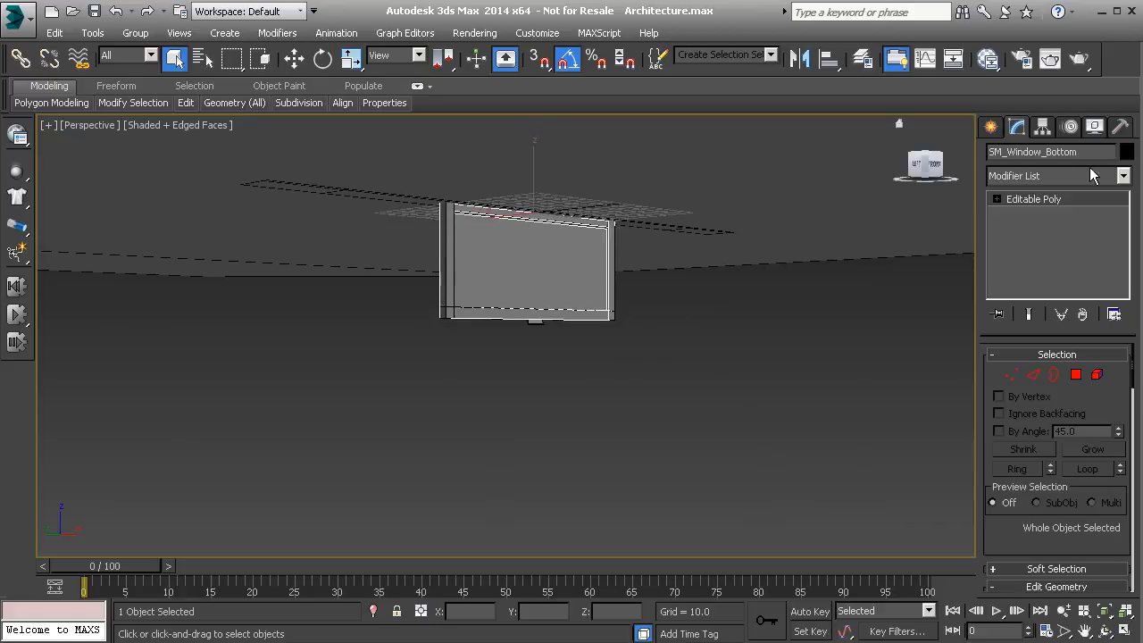
click(460, 308)
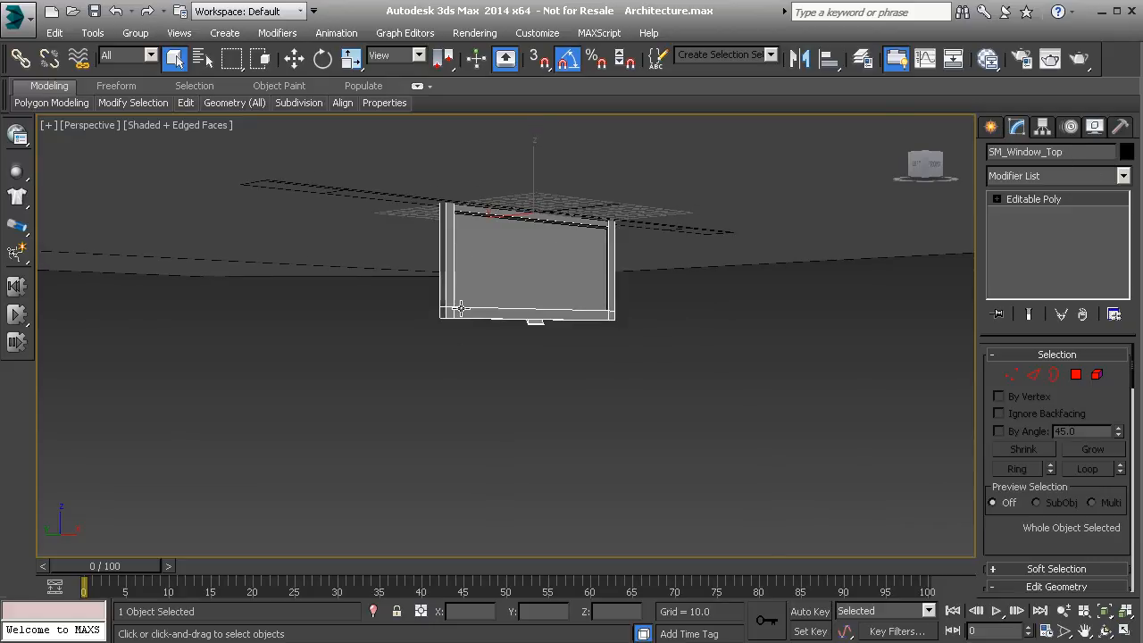
alt+middle_drag(523, 205, 488, 324)
scroll(520, 318, down, 5)
scroll(517, 349, up, 4)
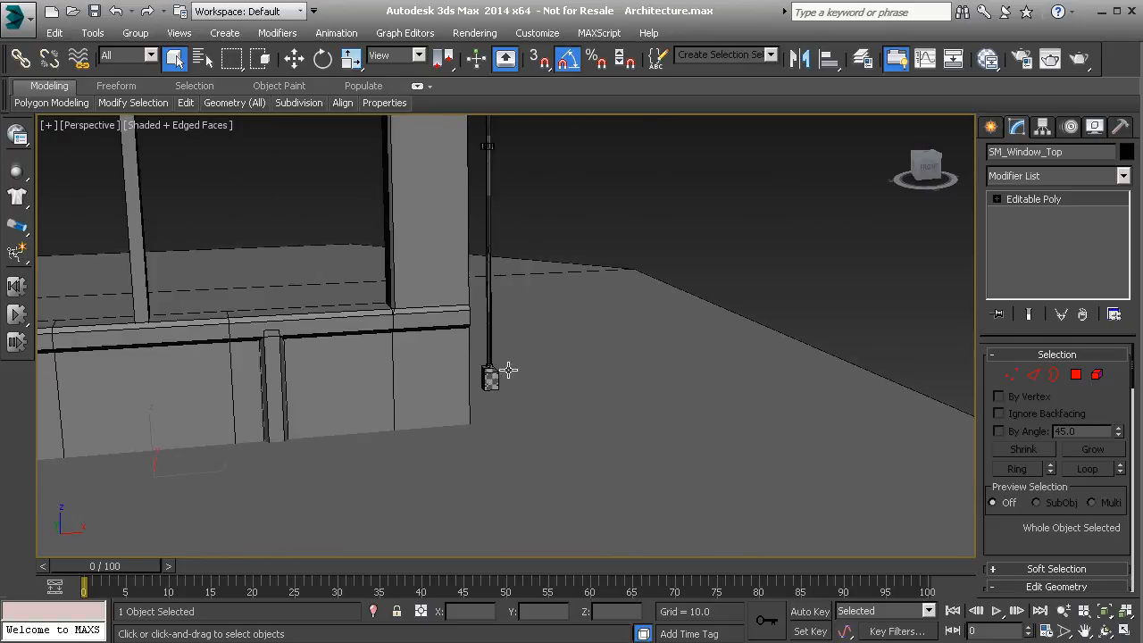
click(489, 382)
click(490, 335)
middle_drag(501, 250, 480, 453)
click(478, 255)
middle_drag(511, 380, 509, 340)
scroll(500, 280, down, 3)
scroll(533, 324, down, 3)
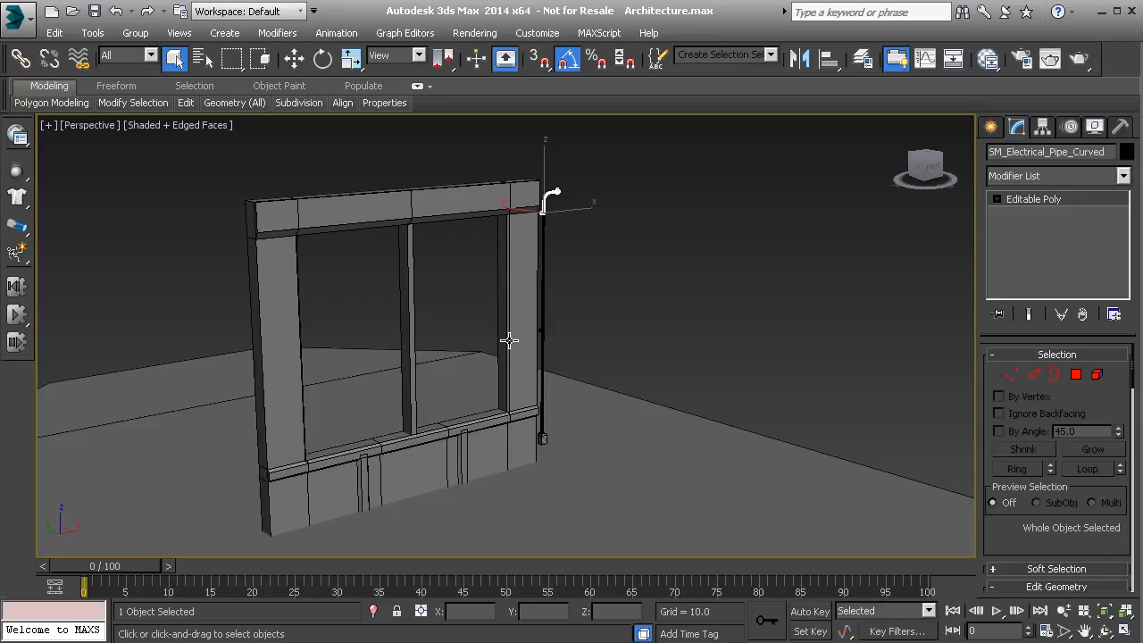
Frame the wall squarely in the Perspective view and select SM_Wall_2xWindow rather than the pipe.
scroll(363, 377, down, 6)
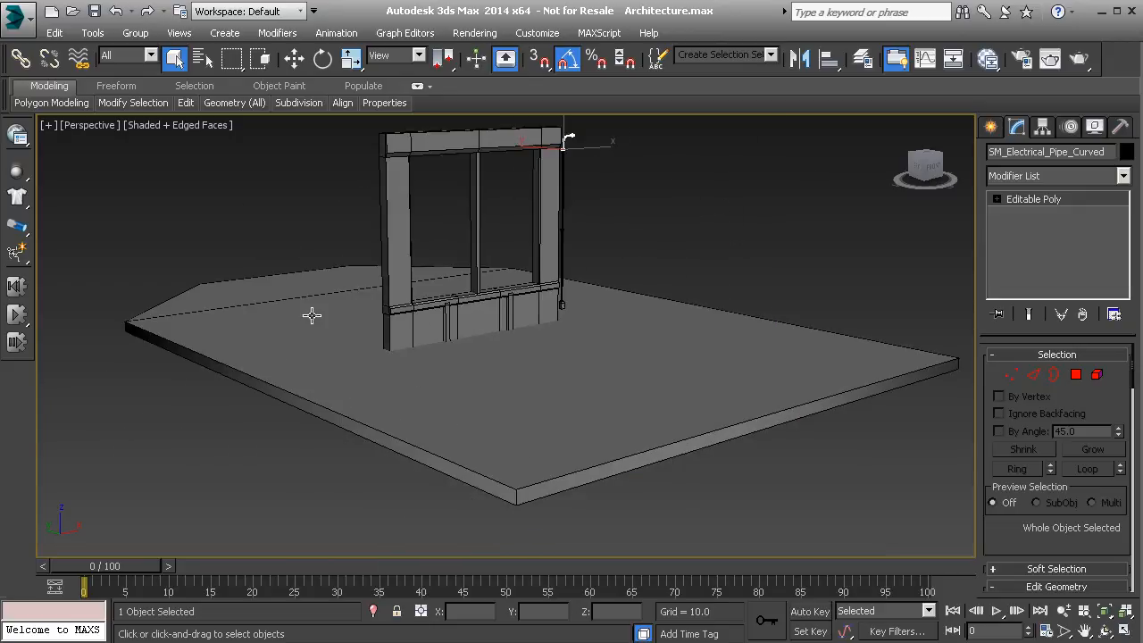
alt+middle_drag(309, 385, 464, 405)
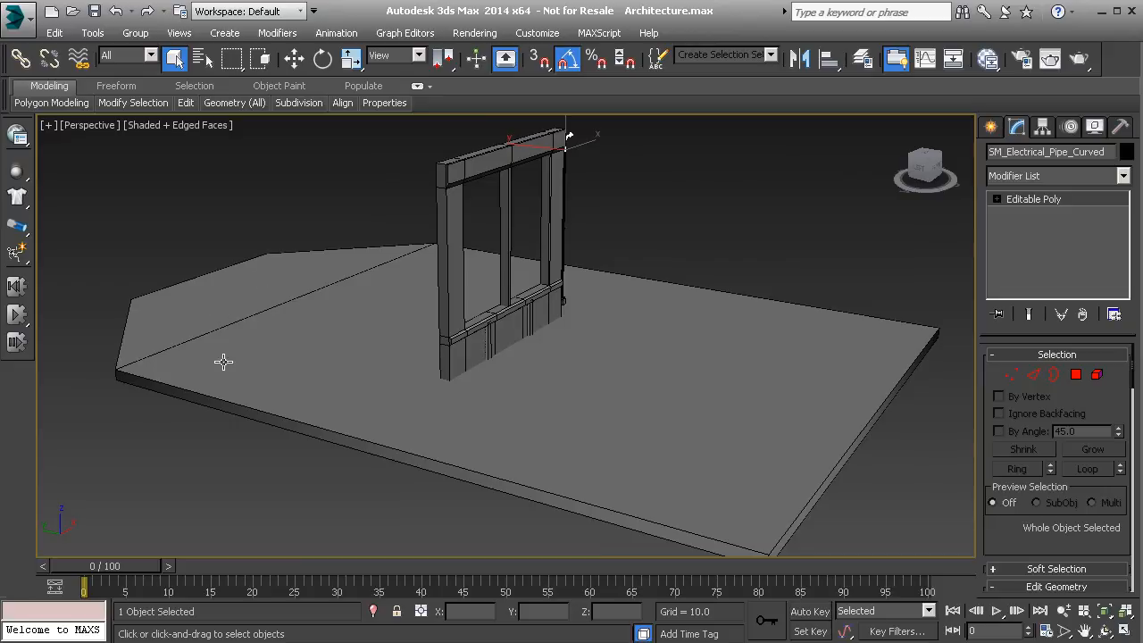
middle_drag(613, 377, 689, 368)
alt+middle_drag(773, 362, 620, 381)
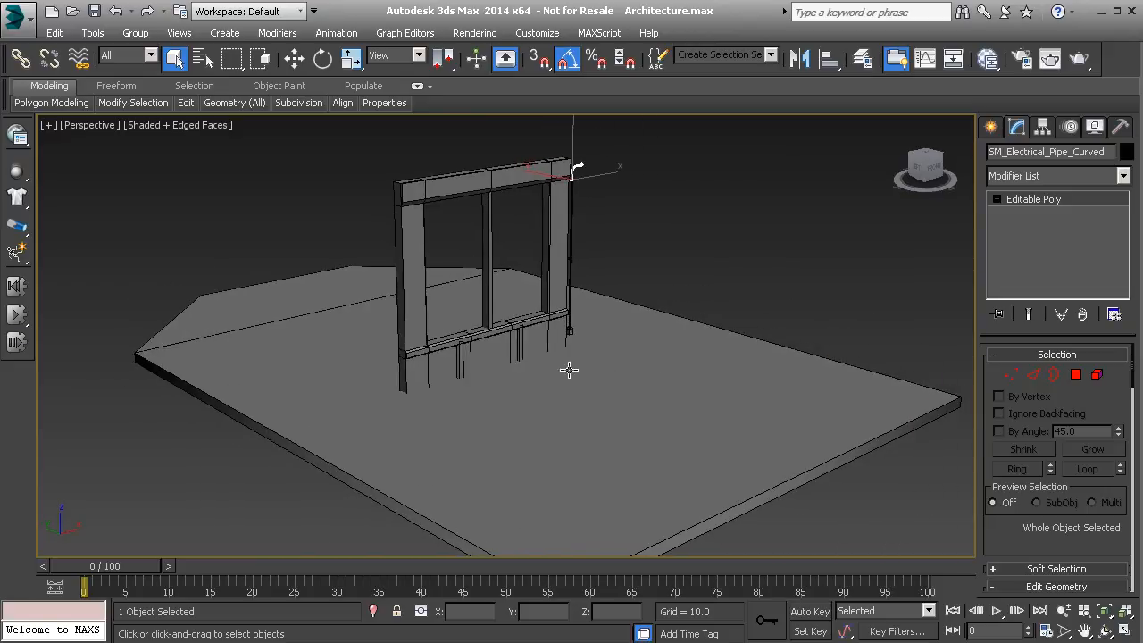
scroll(531, 357, up, 4)
scroll(523, 377, down, 2)
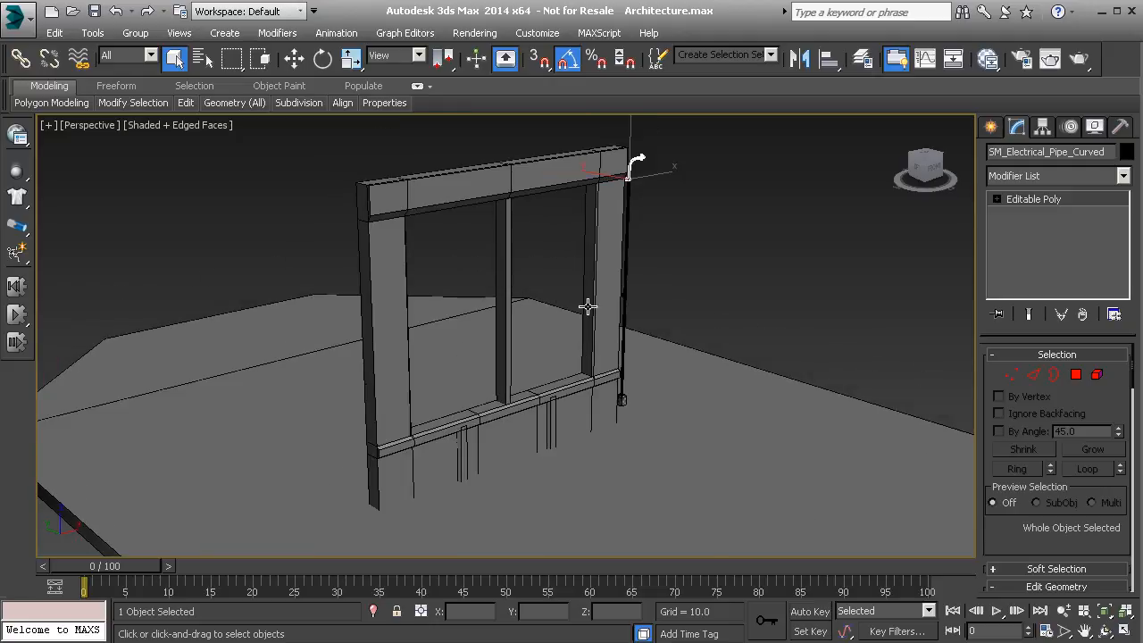
alt+middle_drag(595, 348, 592, 334)
click(605, 212)
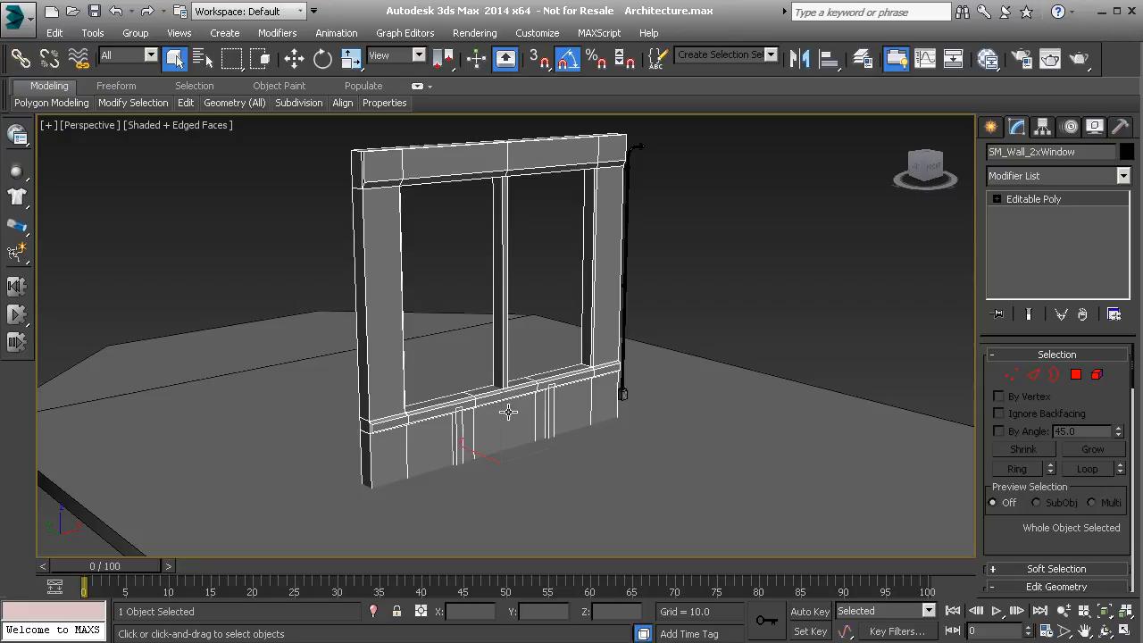
Switch to Select and Move and isolate the window wall, hiding the floor and pipe.
alt+middle_drag(473, 365, 487, 398)
click(296, 61)
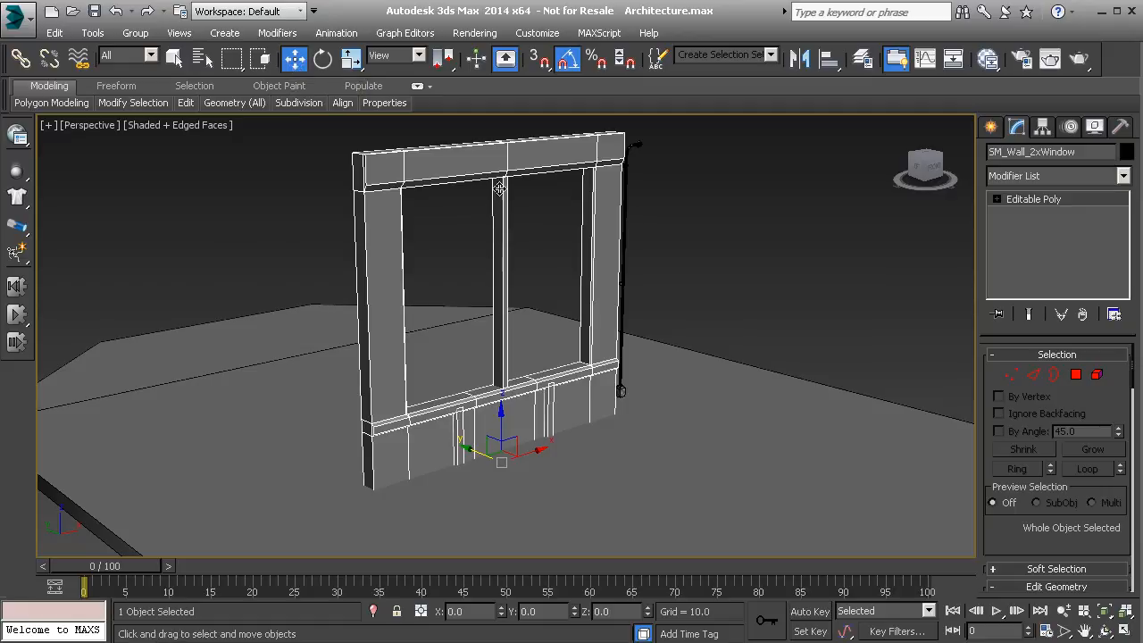
middle_drag(488, 324, 474, 277)
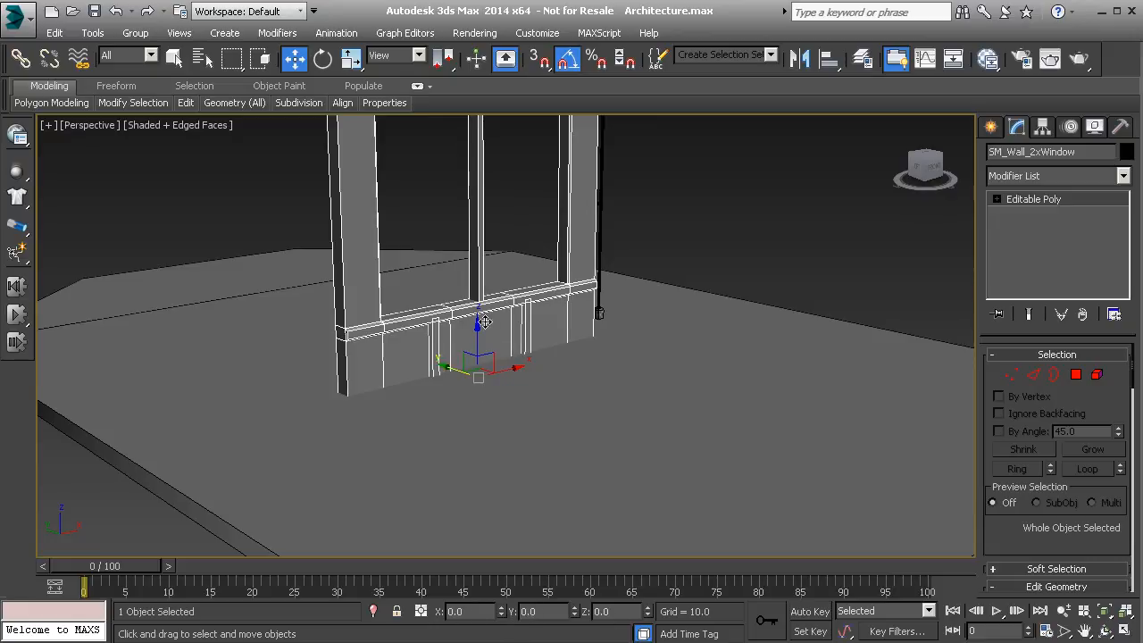
middle_drag(485, 322, 483, 410)
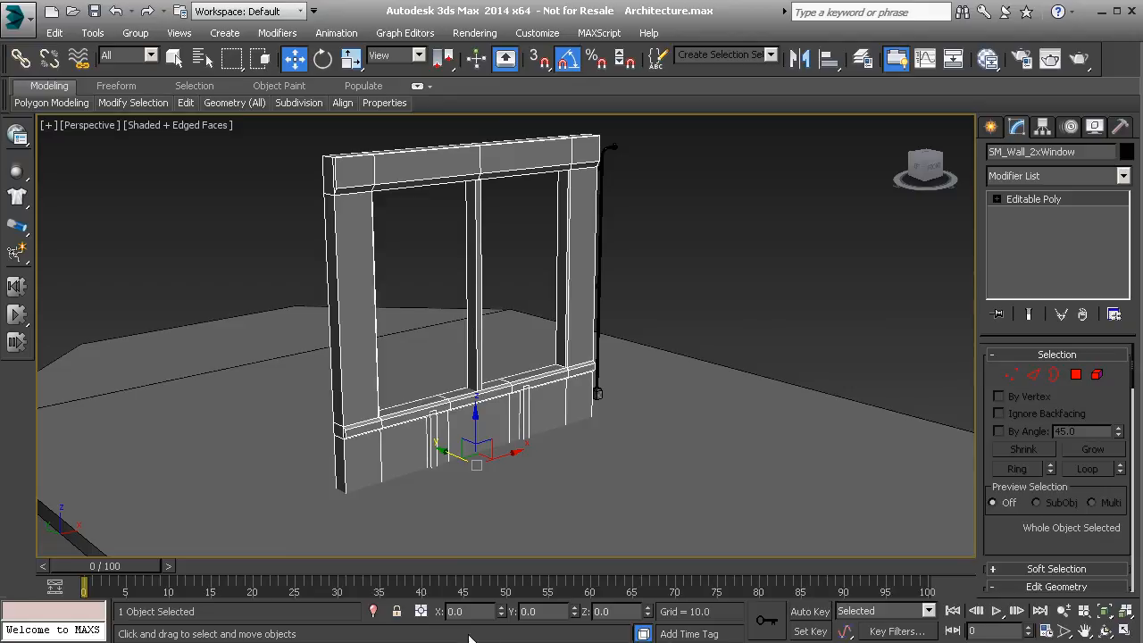
click(374, 611)
Orbit and zoom around the isolated wall to inspect the pivot at its base.
alt+middle_drag(497, 407, 553, 393)
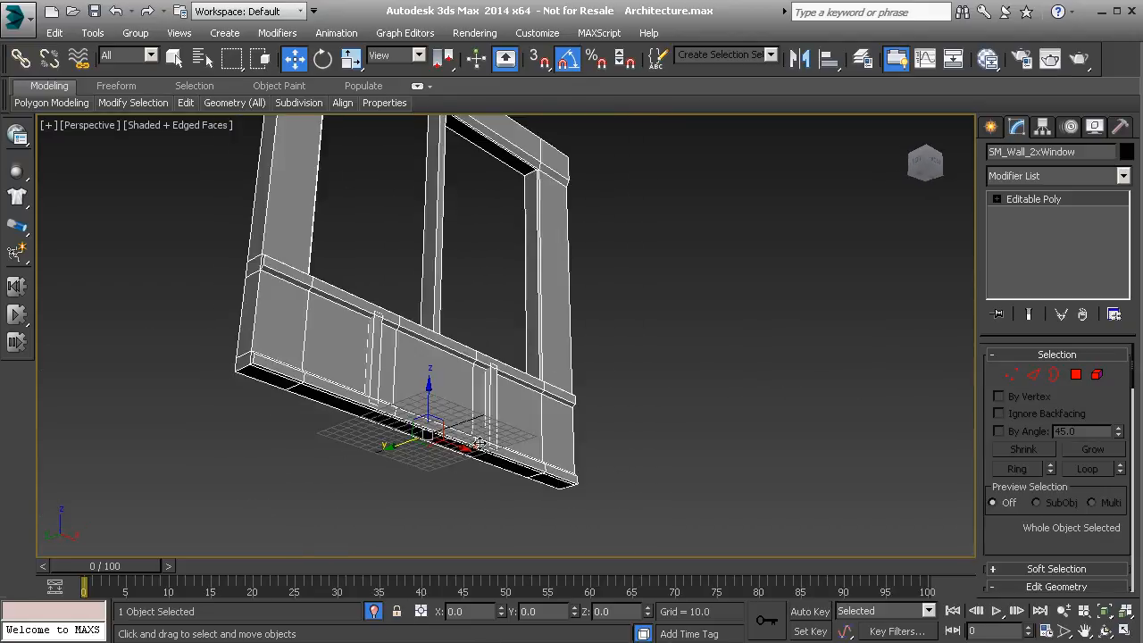
scroll(438, 447, up, 8)
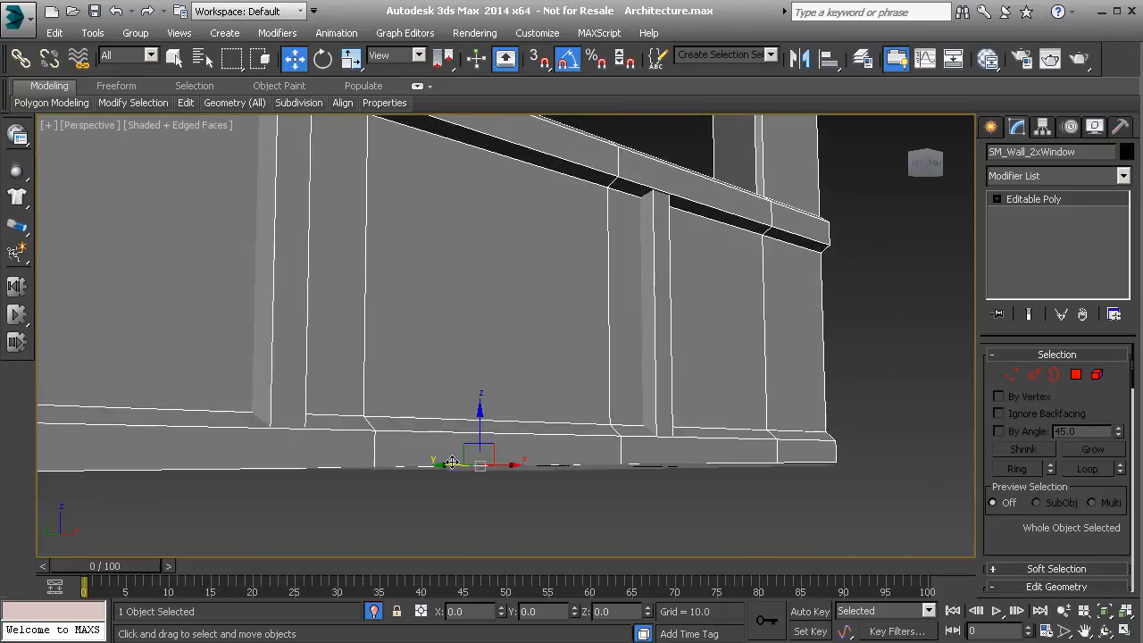
alt+middle_drag(462, 467, 464, 497)
alt+middle_drag(457, 445, 468, 373)
scroll(469, 372, down, 9)
middle_drag(486, 256, 482, 310)
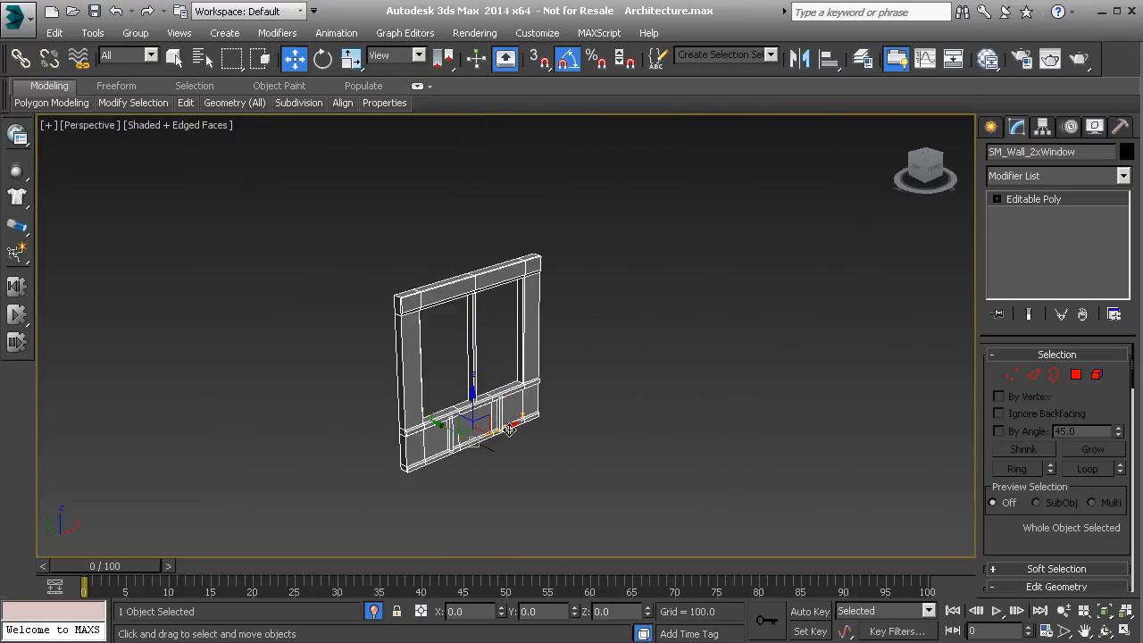
In the Hierarchy panel, toggle Affect Pivot Only on to inspect the wall's base pivot, then off.
click(1040, 128)
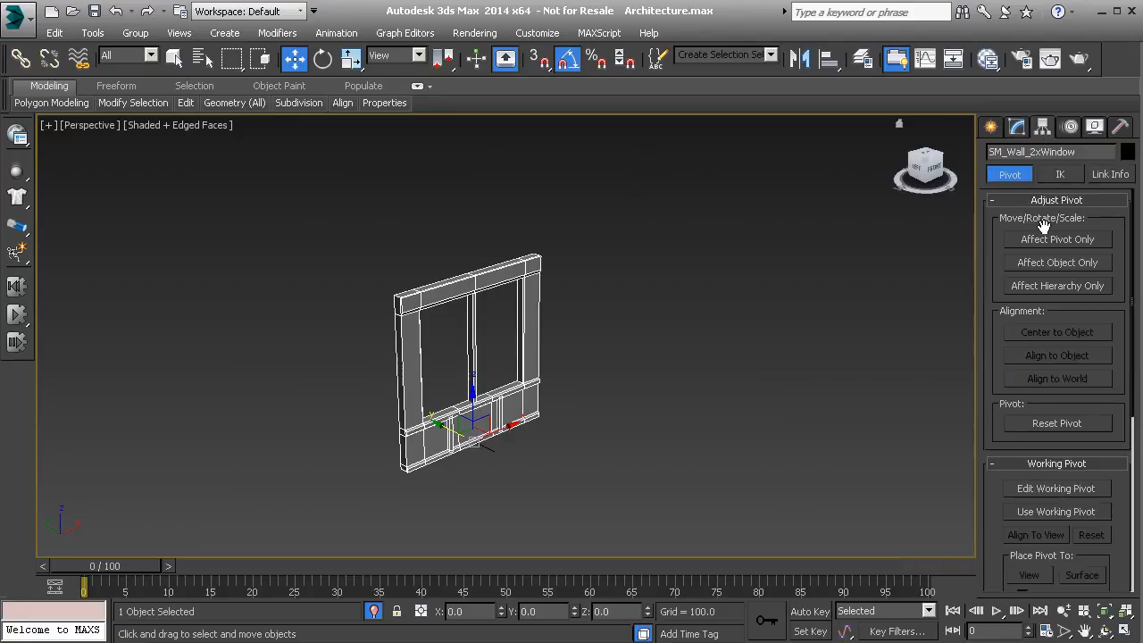
click(1045, 241)
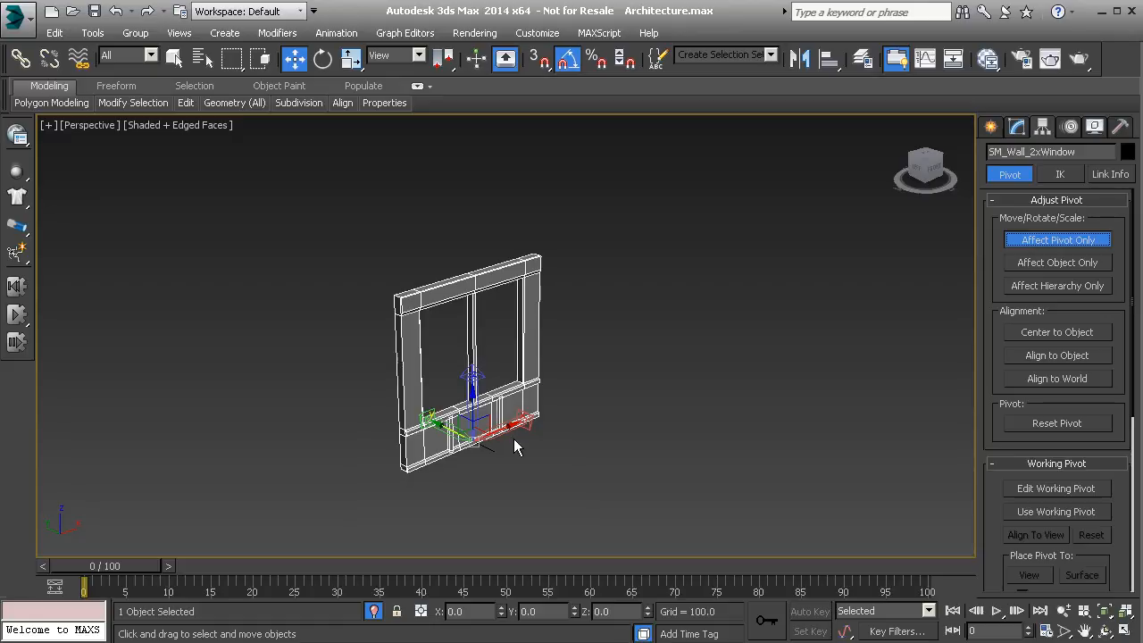
scroll(495, 424, up, 5)
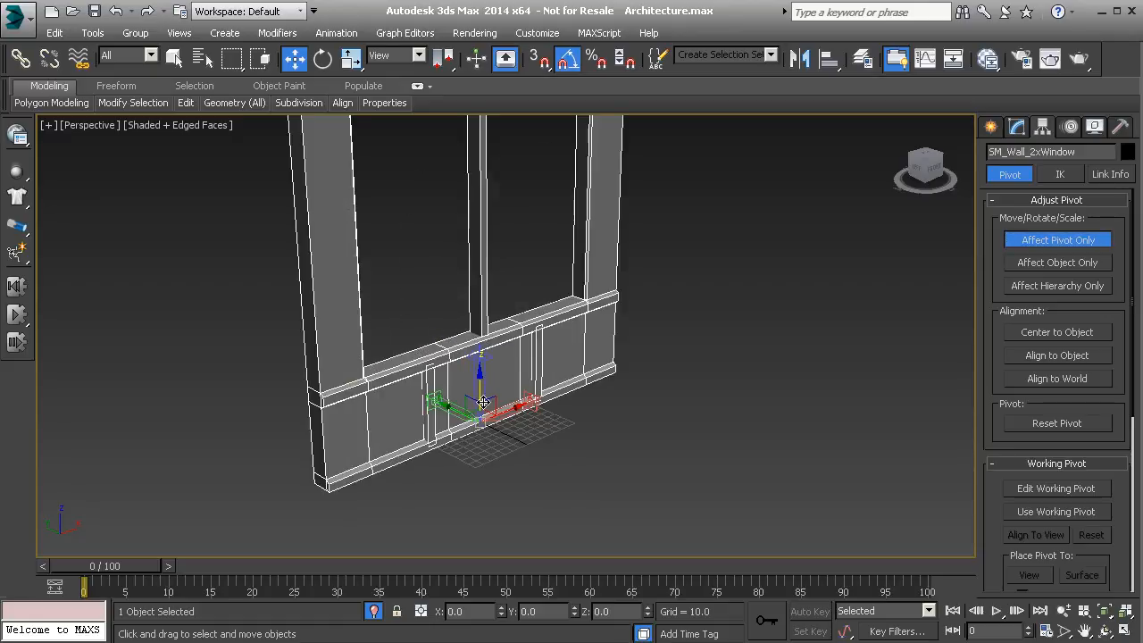
scroll(491, 417, up, 3)
alt+middle_drag(491, 417, 445, 419)
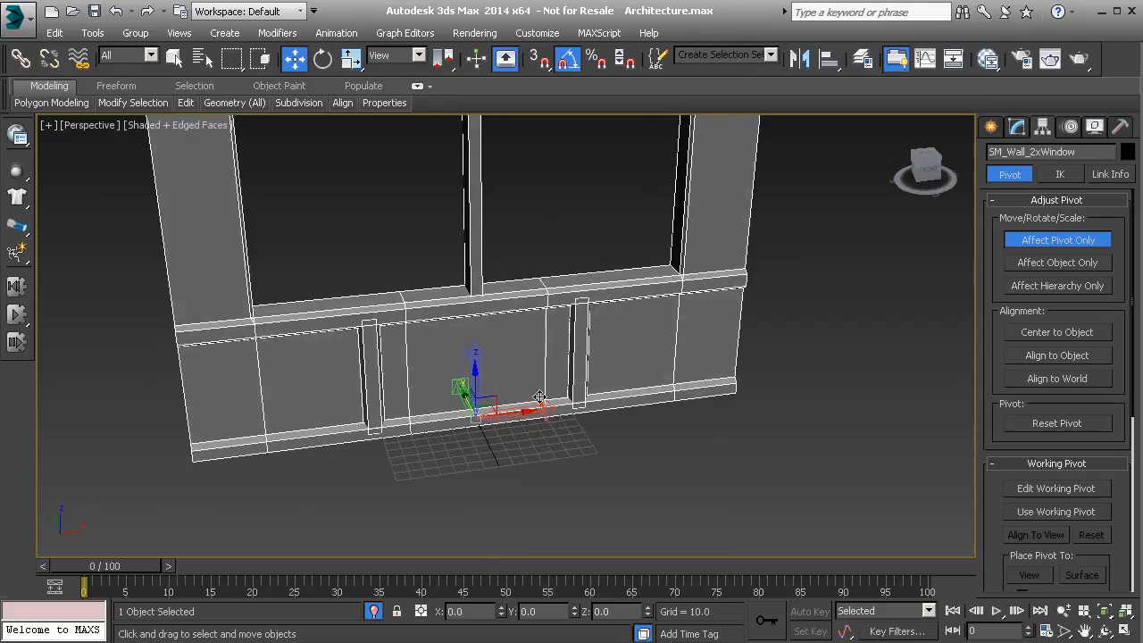
click(1026, 249)
alt+middle_drag(363, 415, 429, 409)
scroll(429, 409, down, 6)
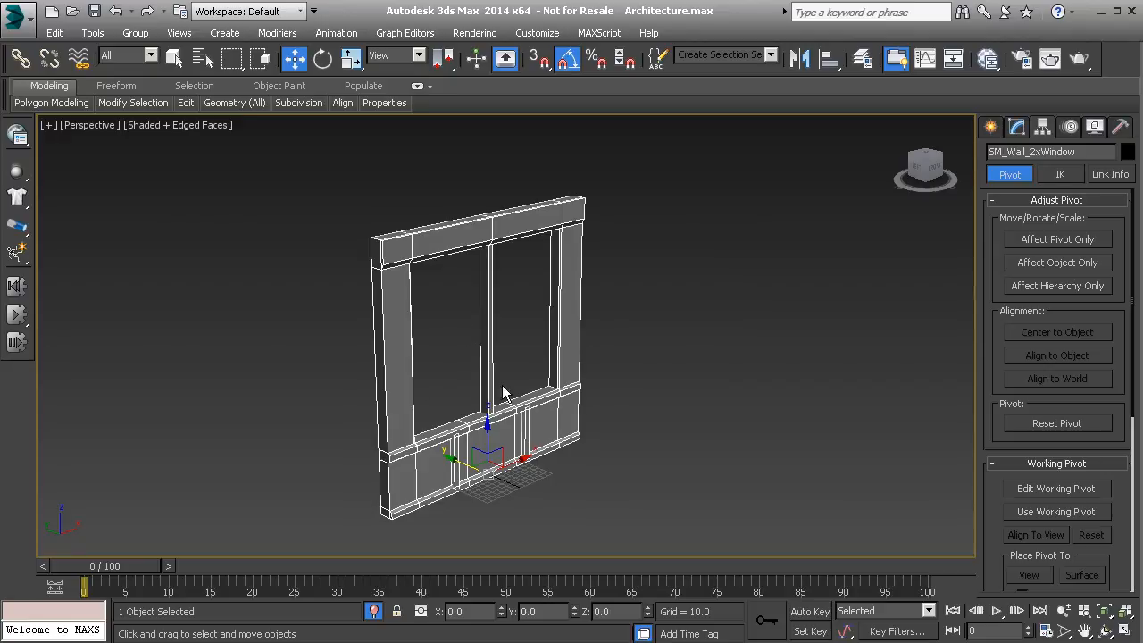
Start Export Selected, check that SM_Wall_2xWindow.FBX exists in the Meshes folder, then cancel.
click(16, 32)
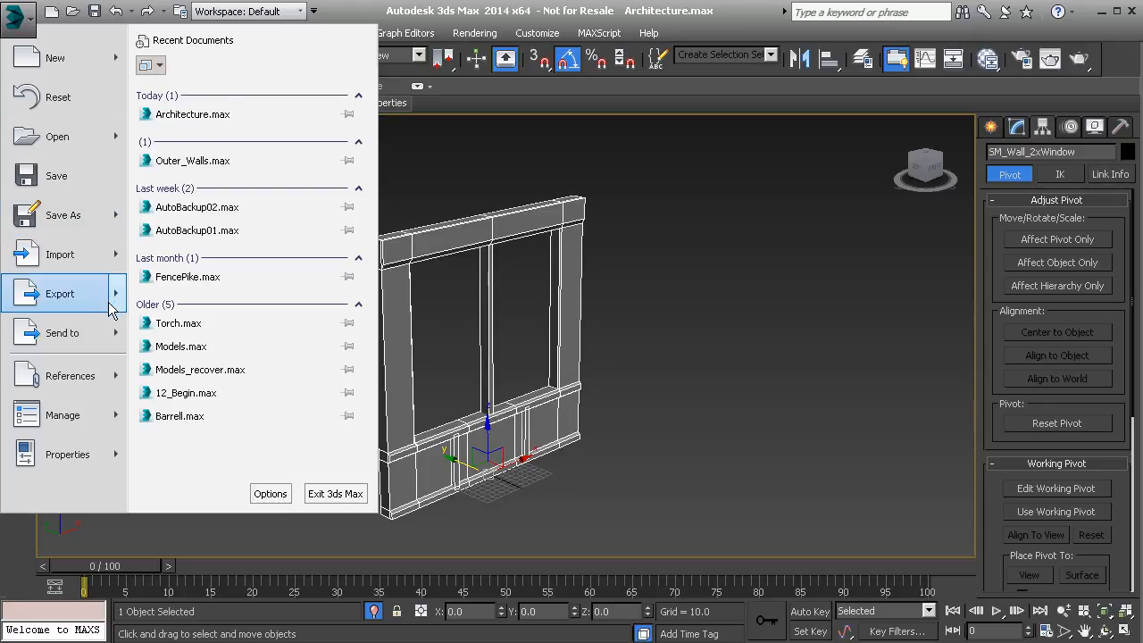
mouse_move(108, 301)
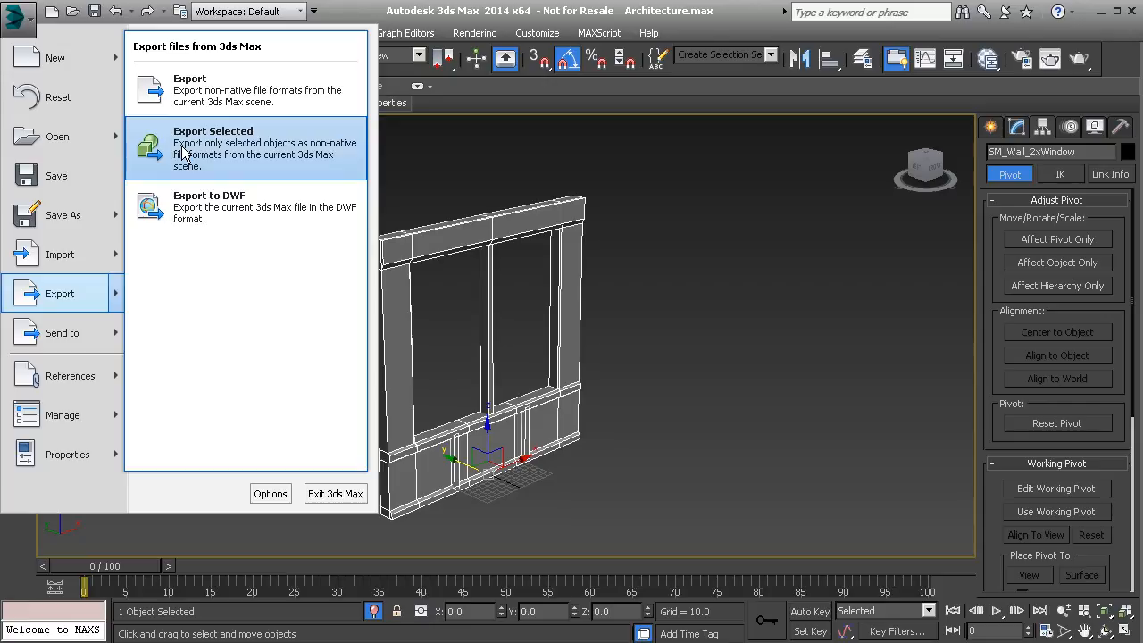
click(183, 154)
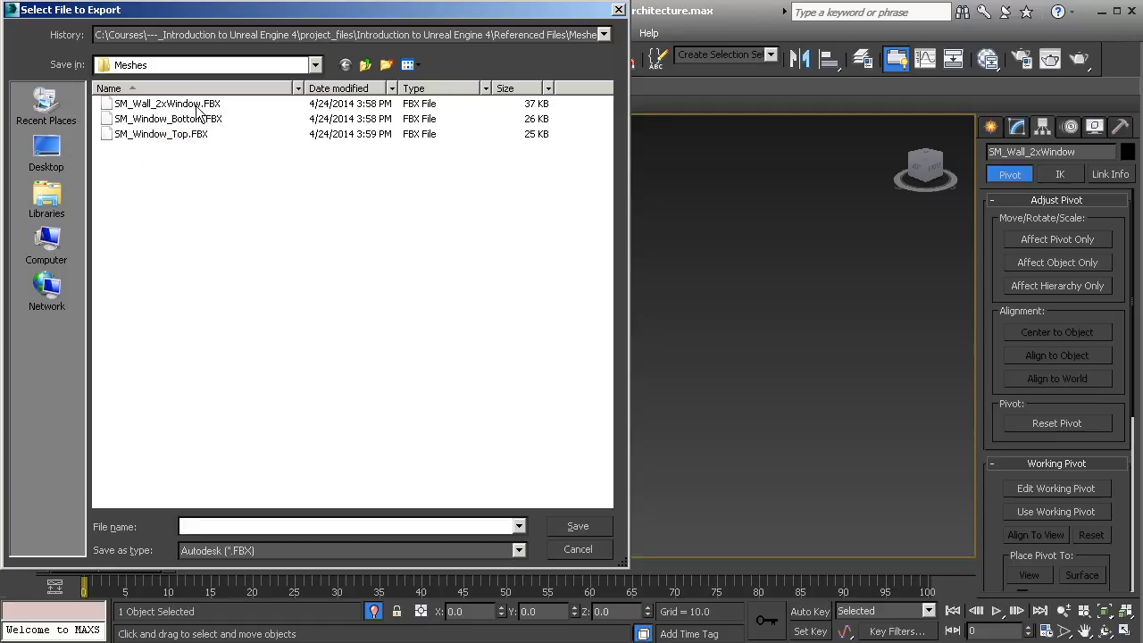
click(571, 550)
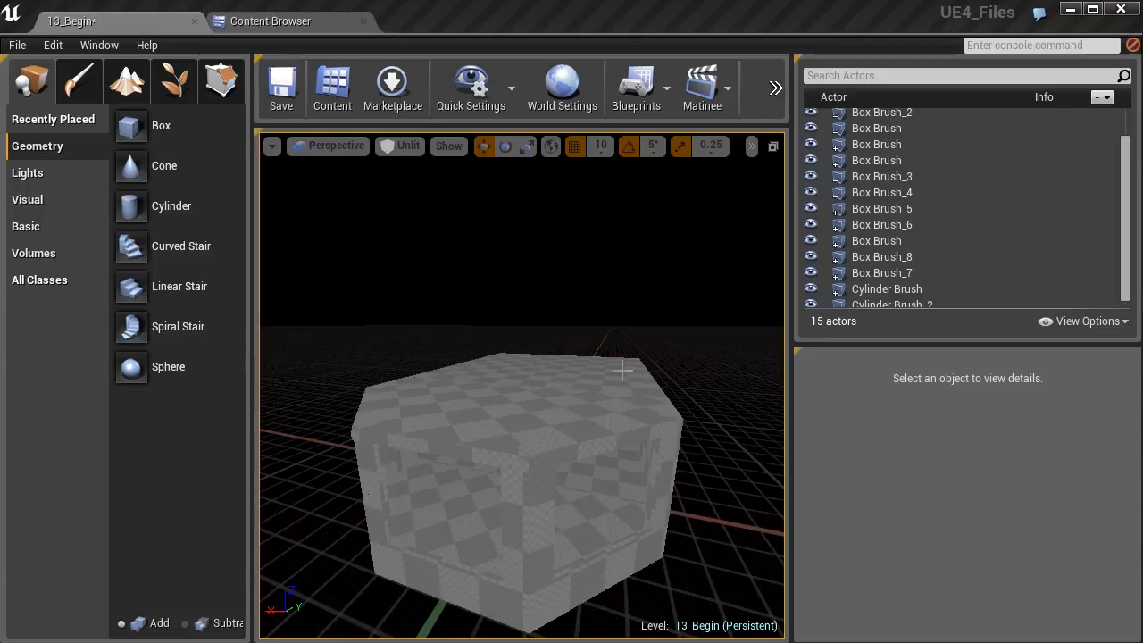
In the Content Browser, add a new folder under Game and name it DT_Architecture.
click(290, 26)
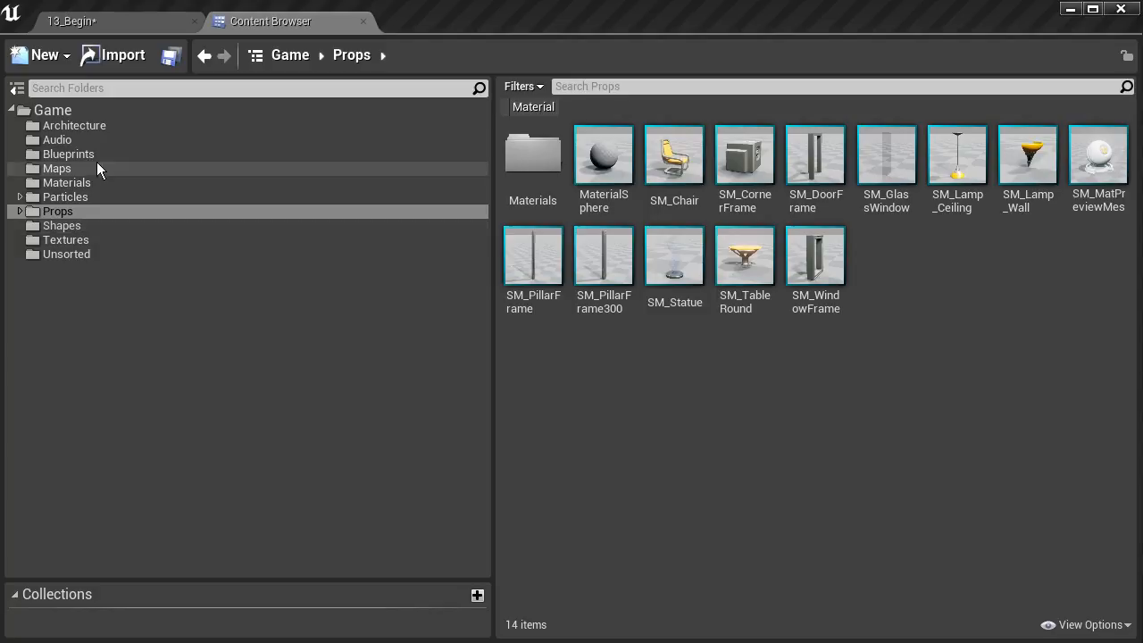
click(41, 111)
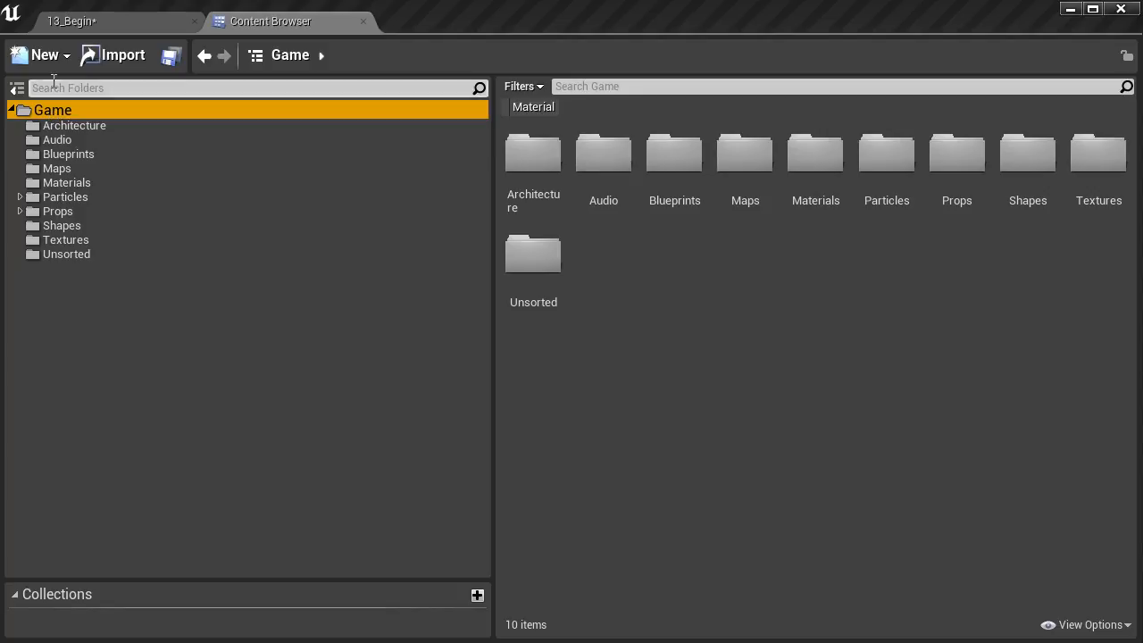
click(48, 58)
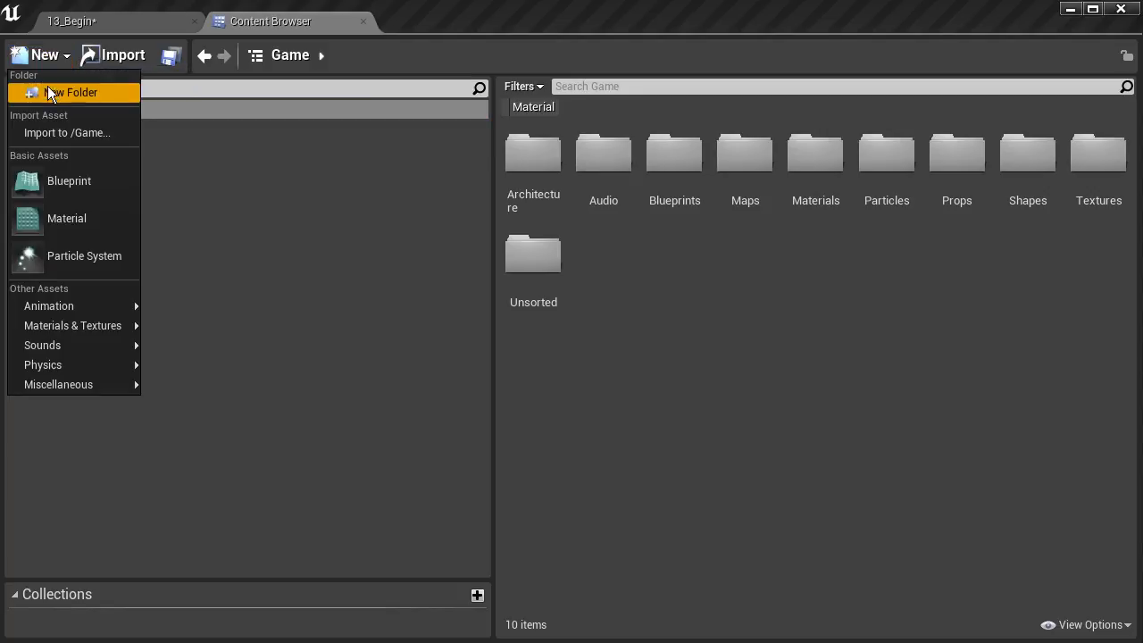
click(53, 93)
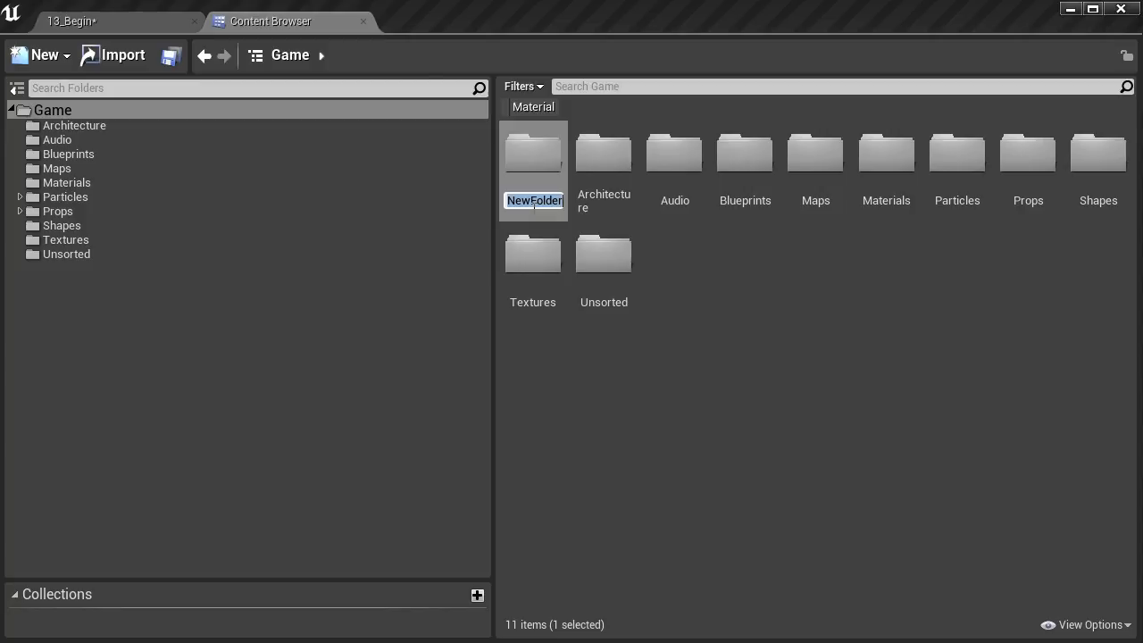
text(DT_Meshes)
key(BackSpace)
key(BackSpace)
key(BackSpace)
key(BackSpace)
key(BackSpace)
key(BackSpace)
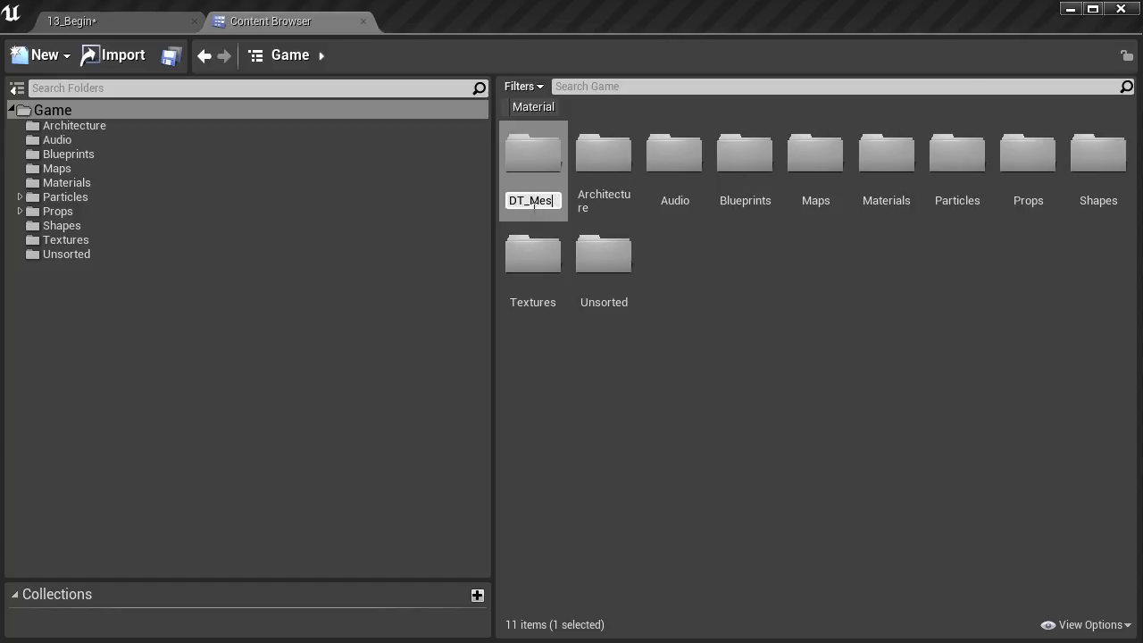
text(Architecture)
key(Return)
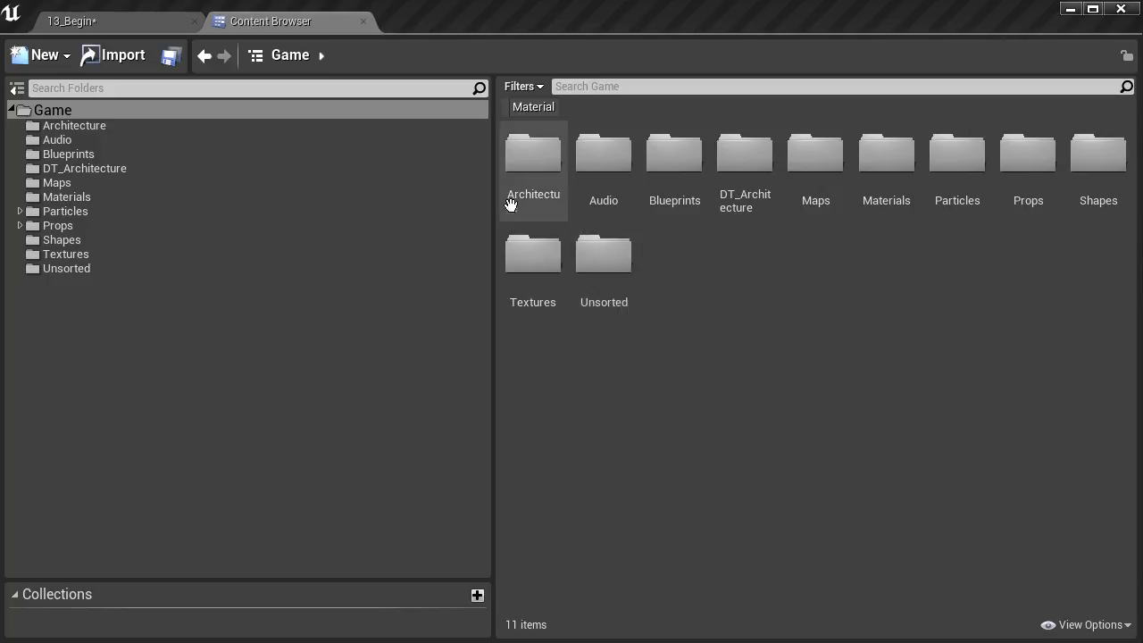
Import SM_Wall_2xWindow.FBX from Referenced Files > Meshes into the DT_Architecture folder.
click(70, 172)
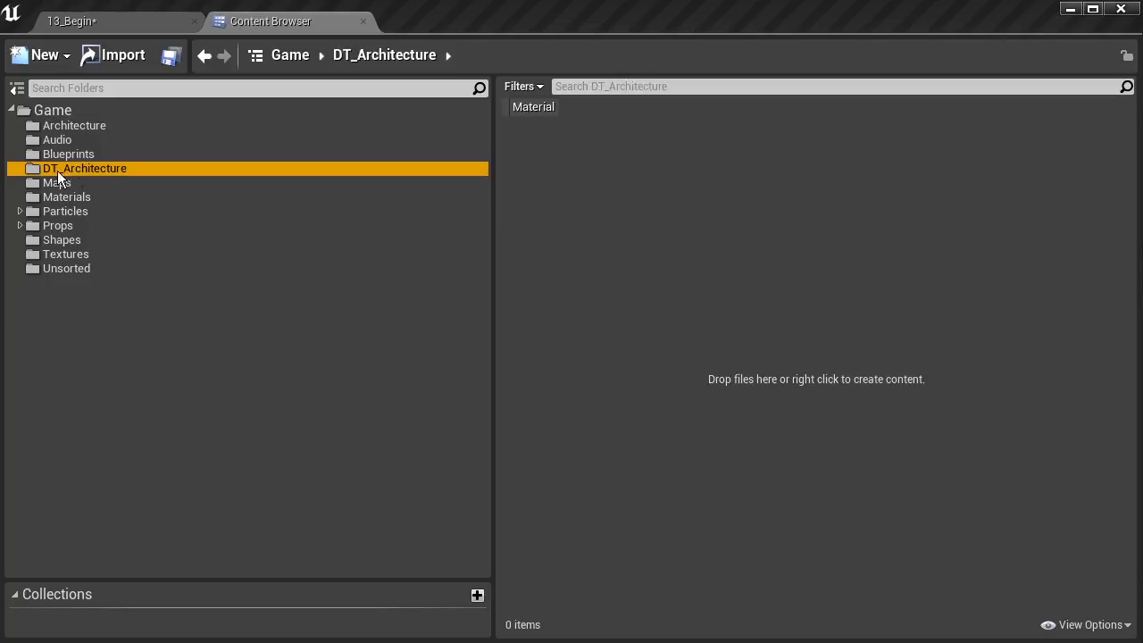
click(109, 61)
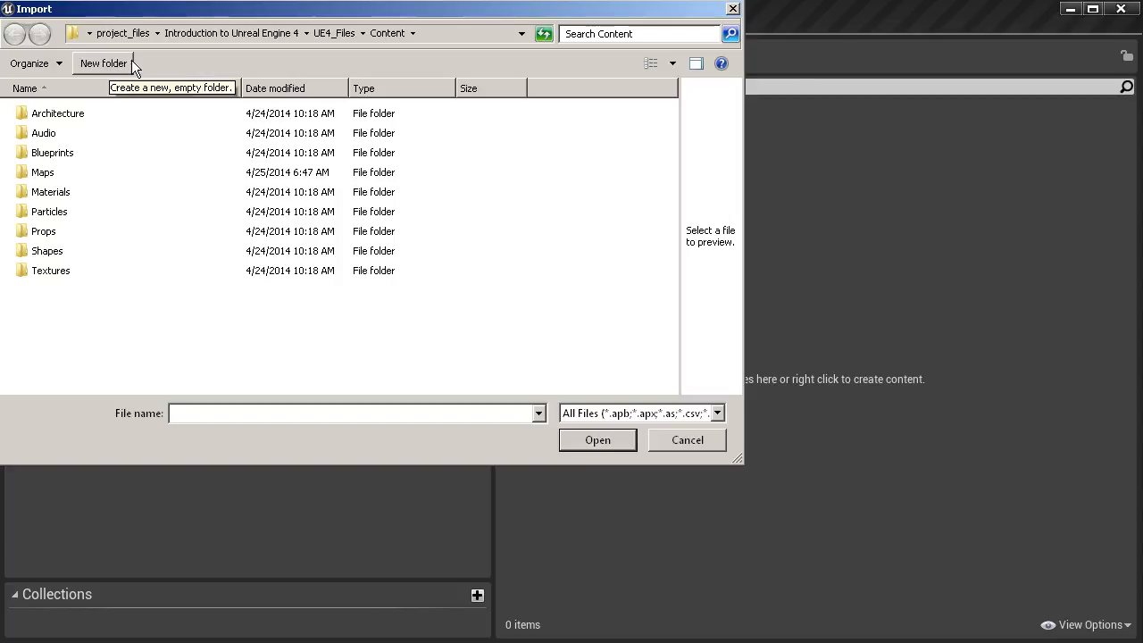
click(274, 31)
double_click(80, 115)
double_click(46, 114)
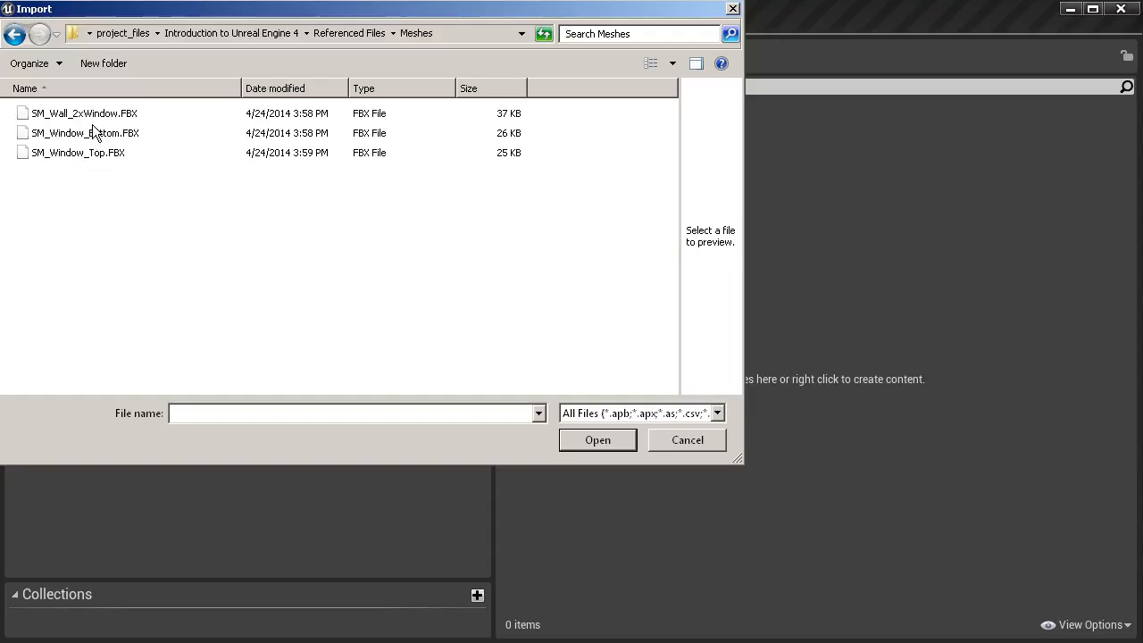
click(58, 115)
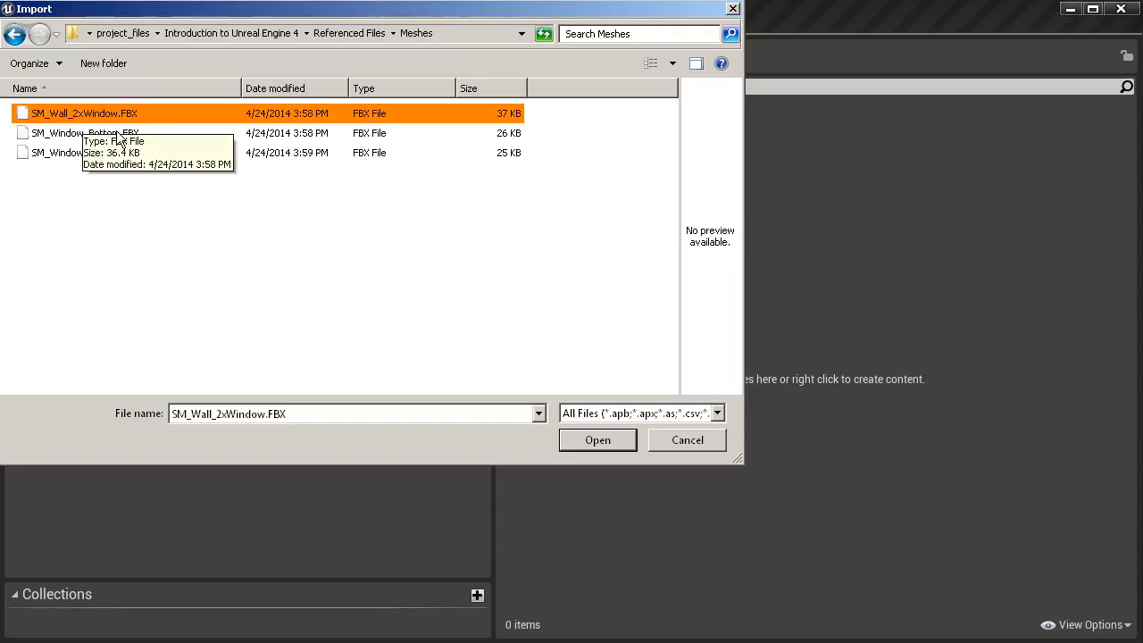
click(596, 440)
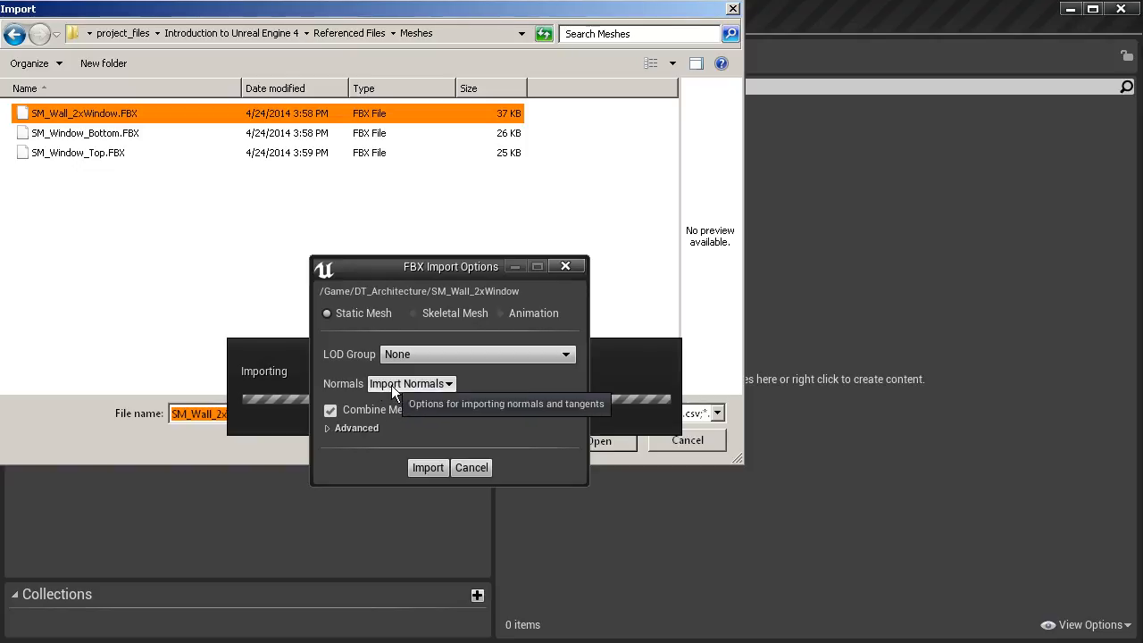
Set Normals to Calculate Normals, review the Advanced options, and import the static mesh.
click(444, 387)
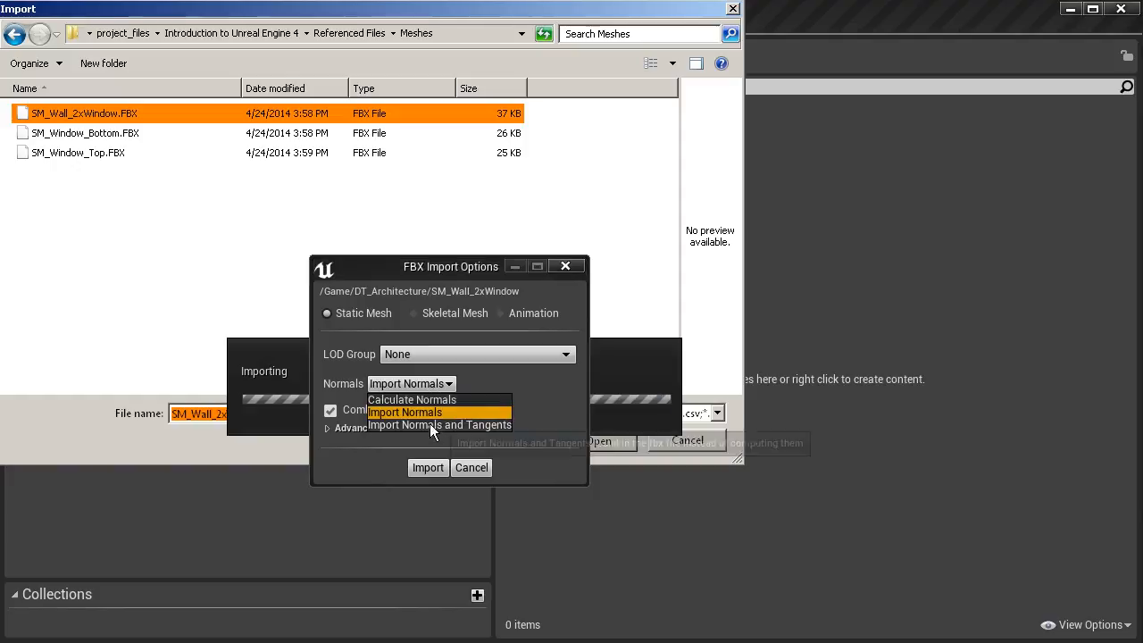
click(420, 400)
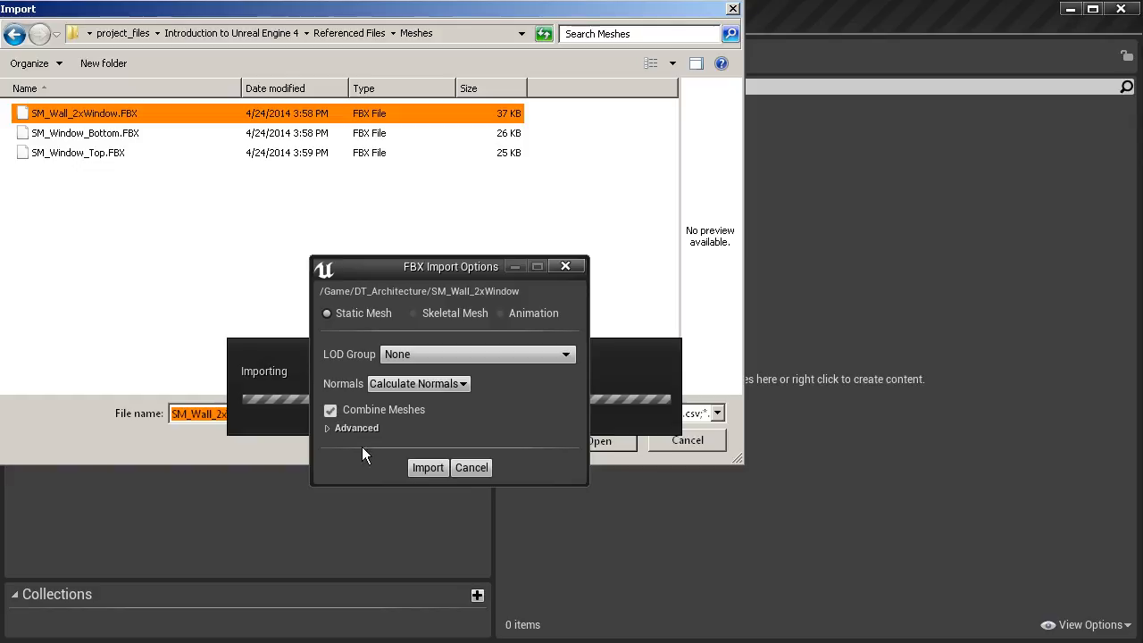
click(327, 428)
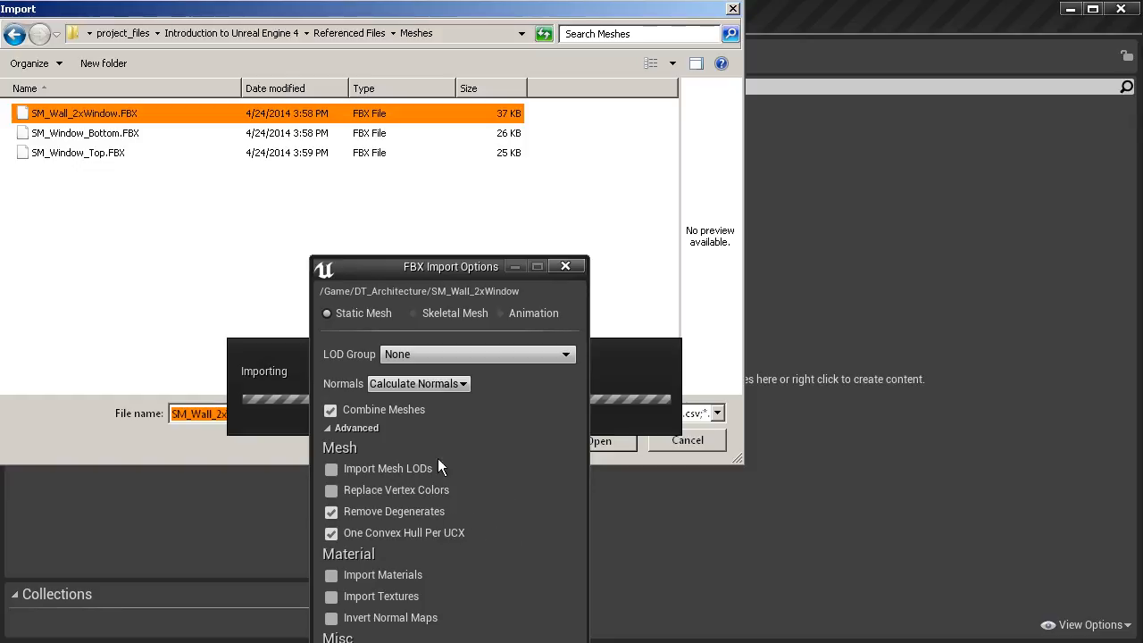
drag(367, 261, 367, 146)
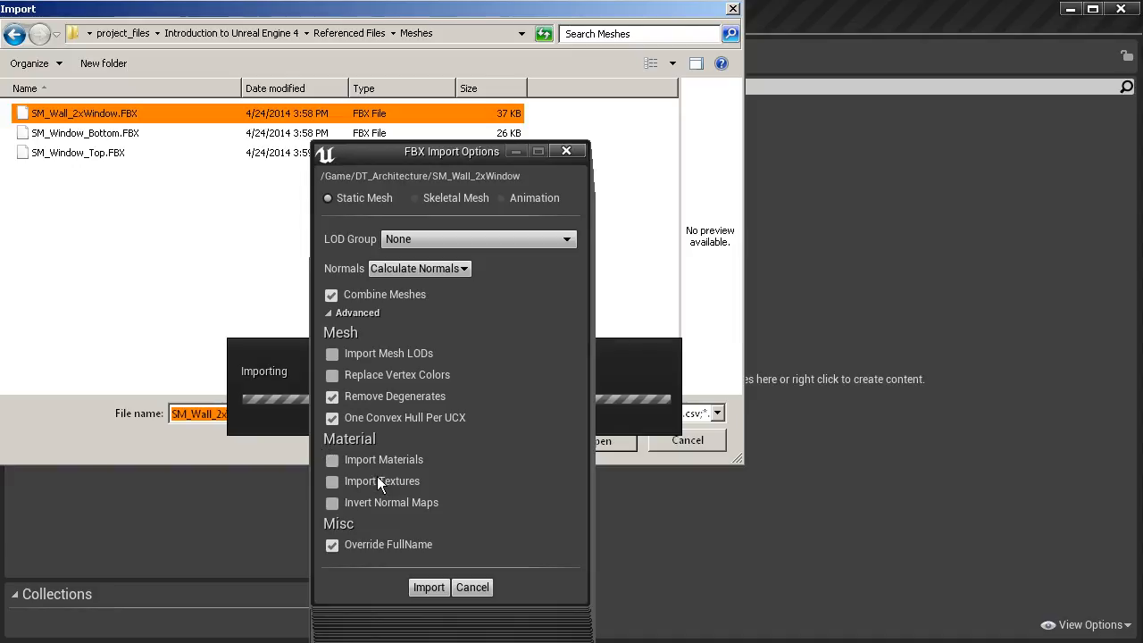
click(427, 589)
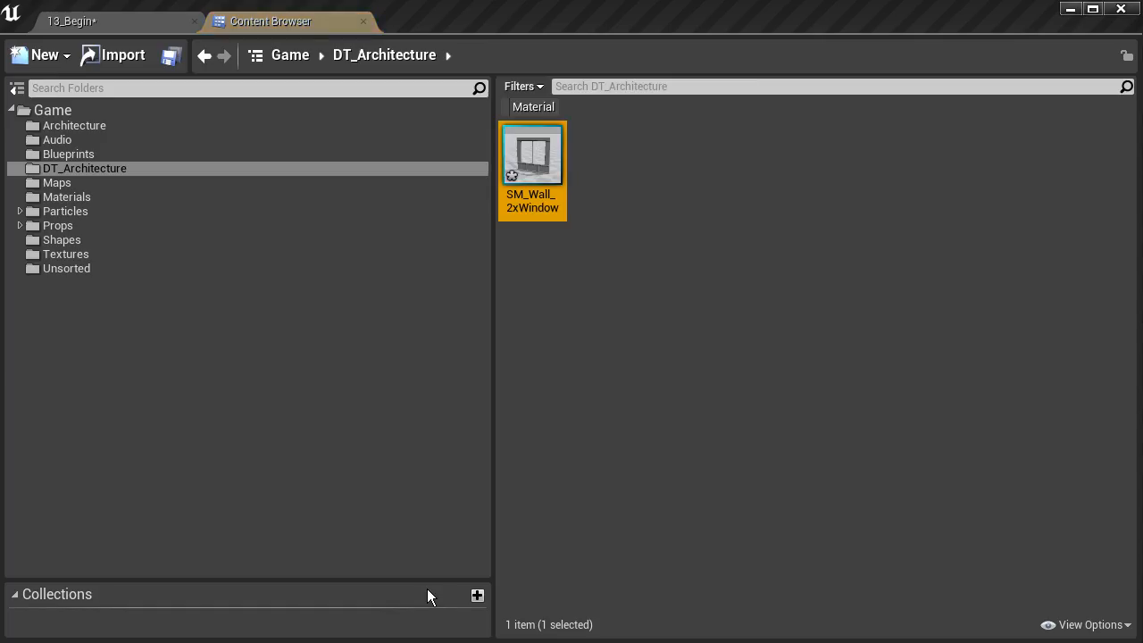
double_click(548, 166)
mouse_move(351, 409)
mouse_down()
mouse_move(321, 416)
mouse_move(354, 416)
mouse_move(345, 424)
mouse_up()
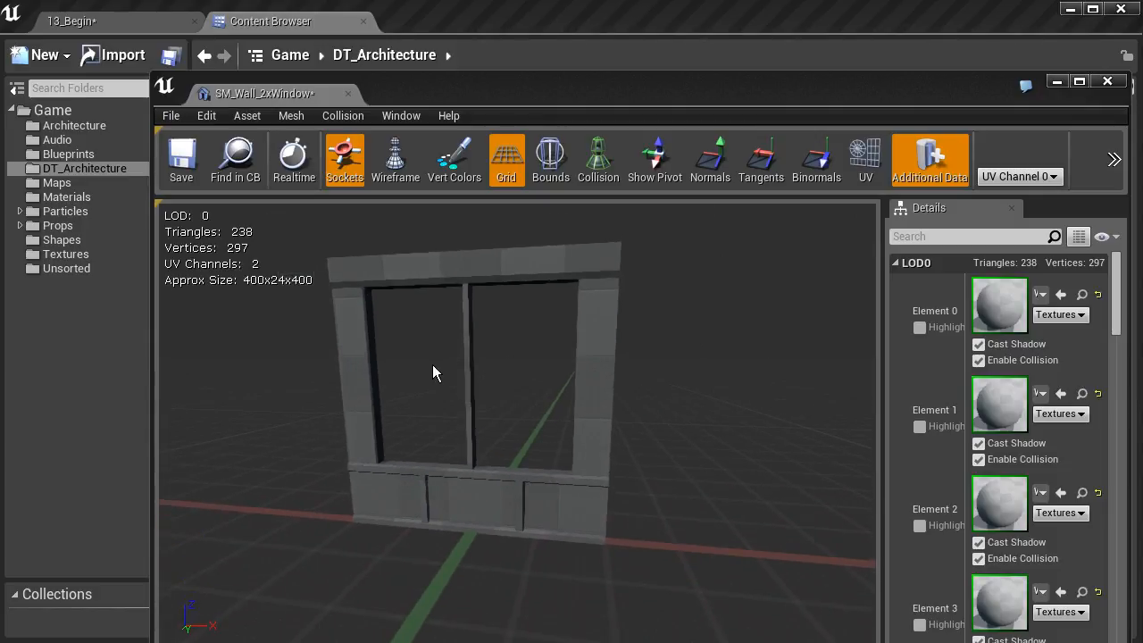
drag(461, 396, 409, 412)
mouse_move(409, 413)
right_down()
mouse_move(435, 361)
mouse_move(422, 428)
mouse_move(400, 398)
mouse_move(416, 422)
right_up()
mouse_move(462, 391)
mouse_down()
mouse_move(457, 353)
mouse_move(486, 352)
mouse_move(461, 394)
mouse_up()
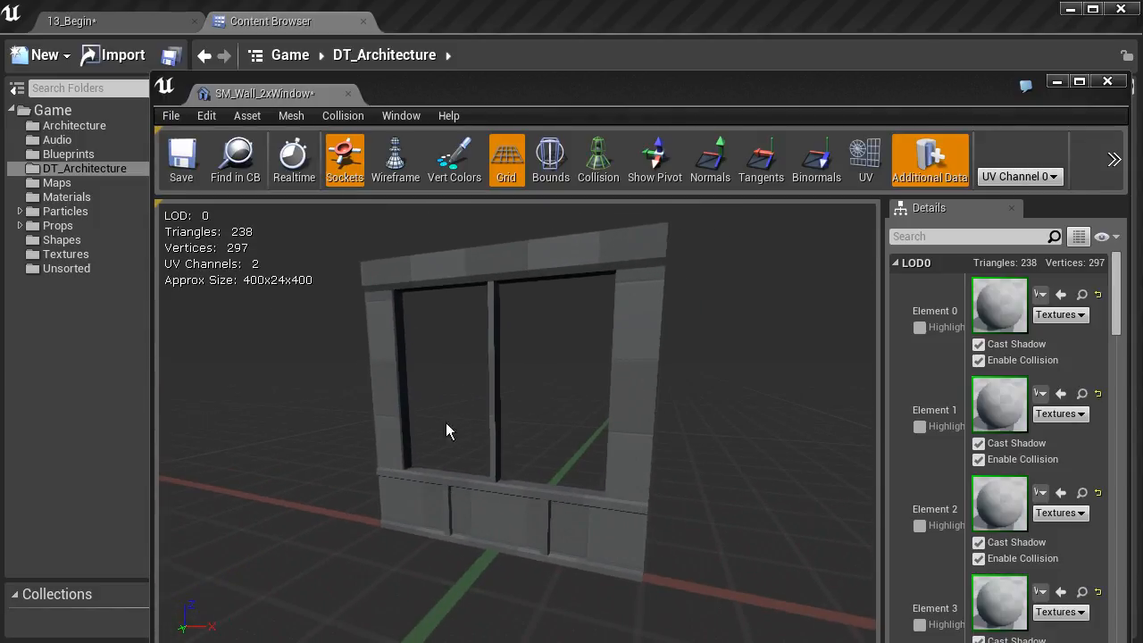
click(396, 165)
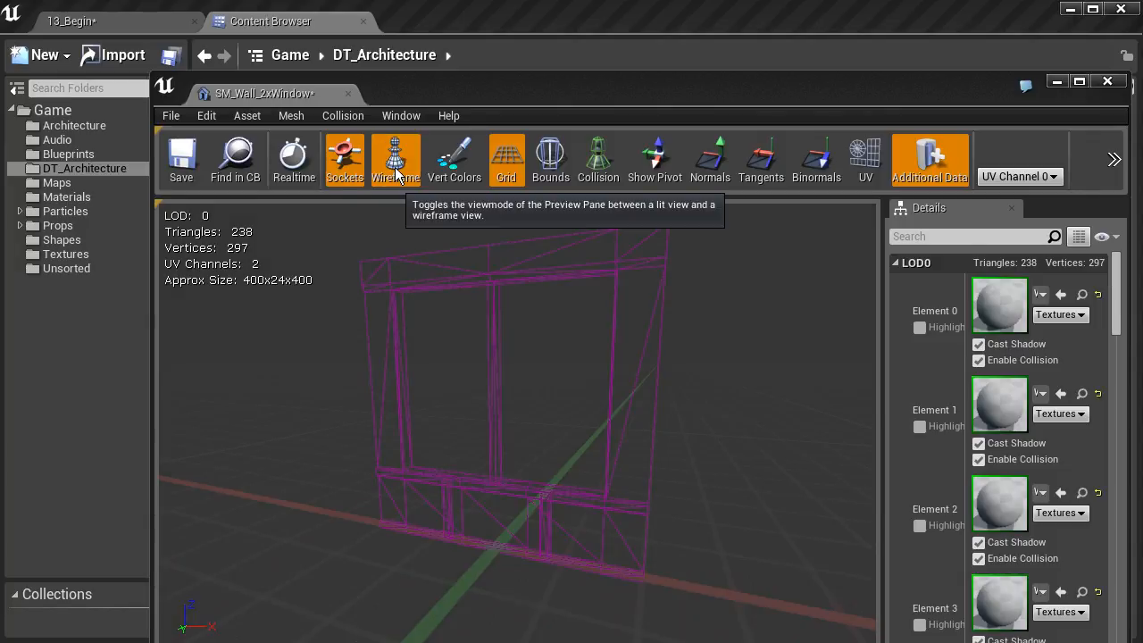
click(397, 170)
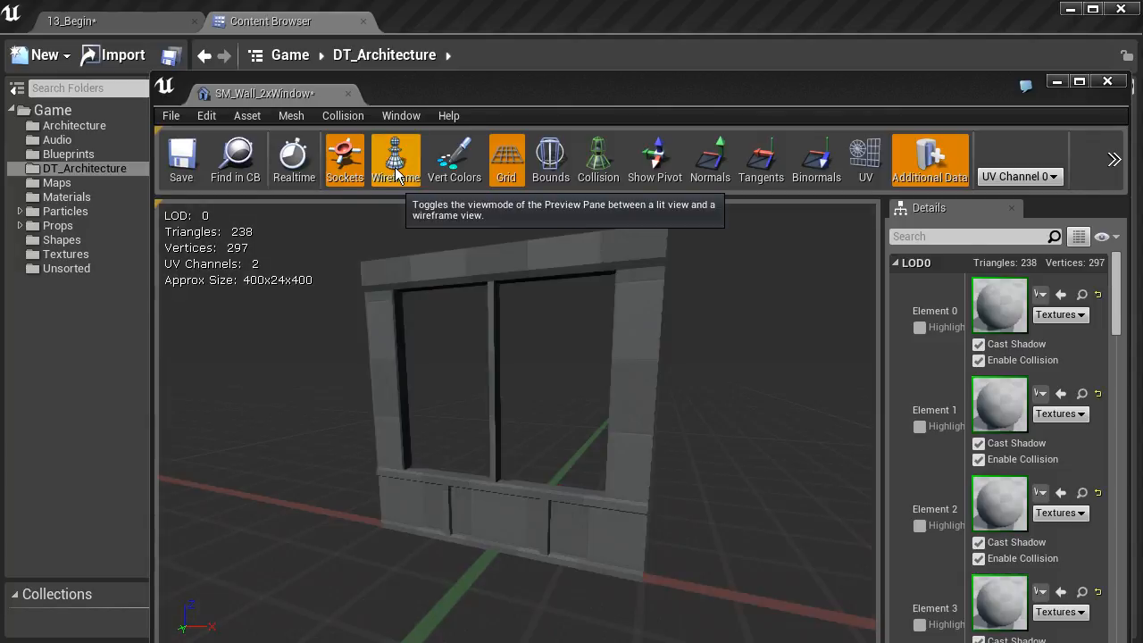
click(859, 166)
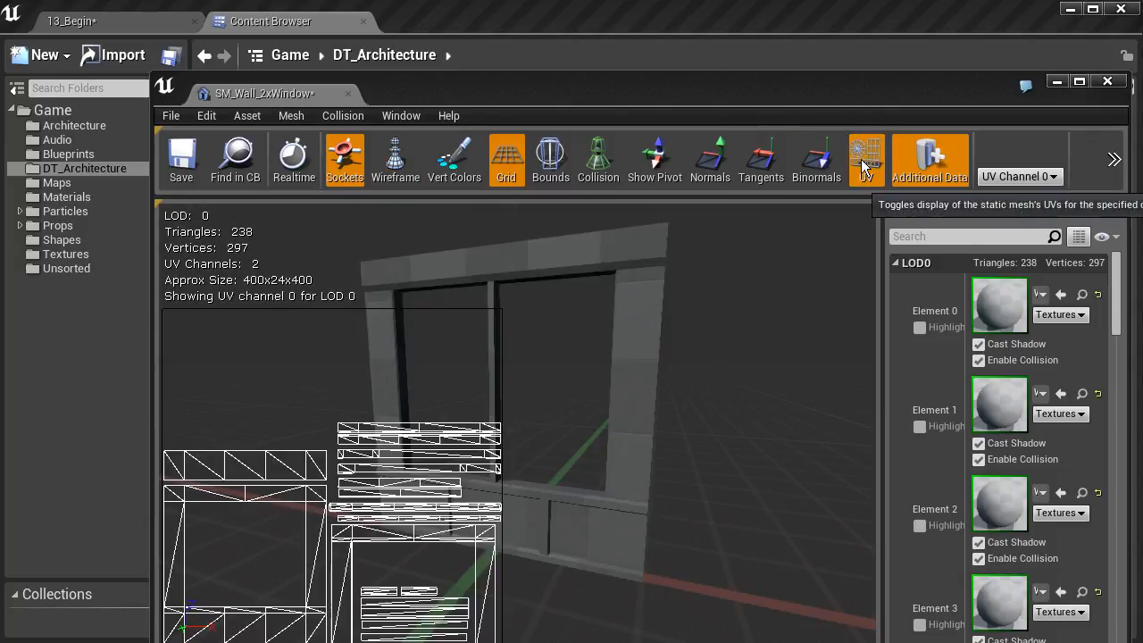
click(1046, 176)
click(1007, 204)
click(1000, 183)
click(1009, 191)
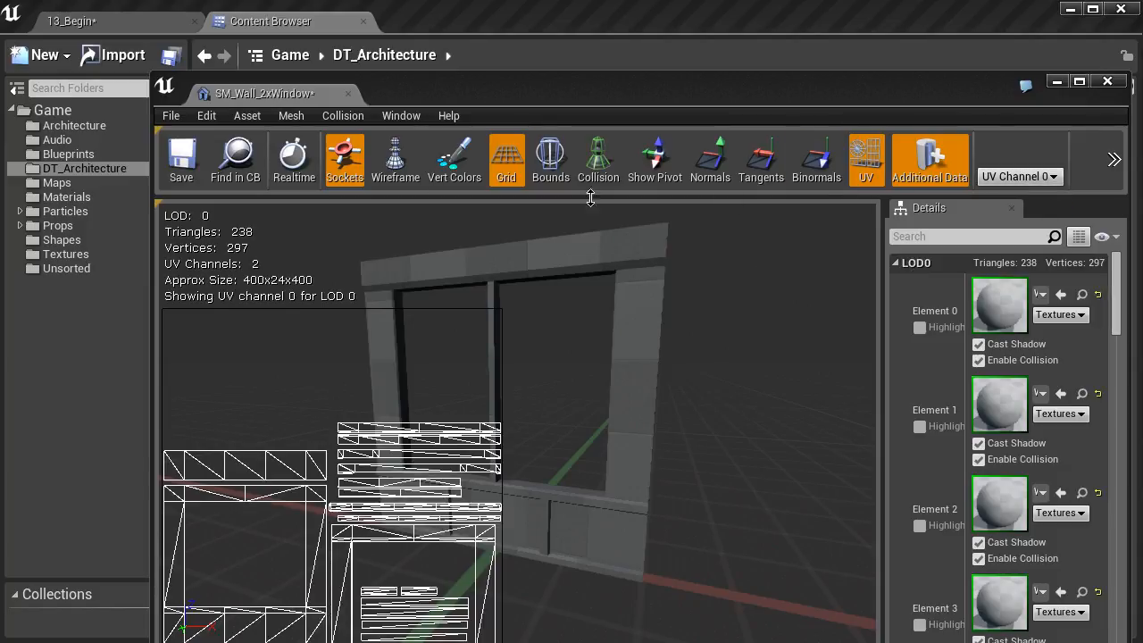
click(1106, 82)
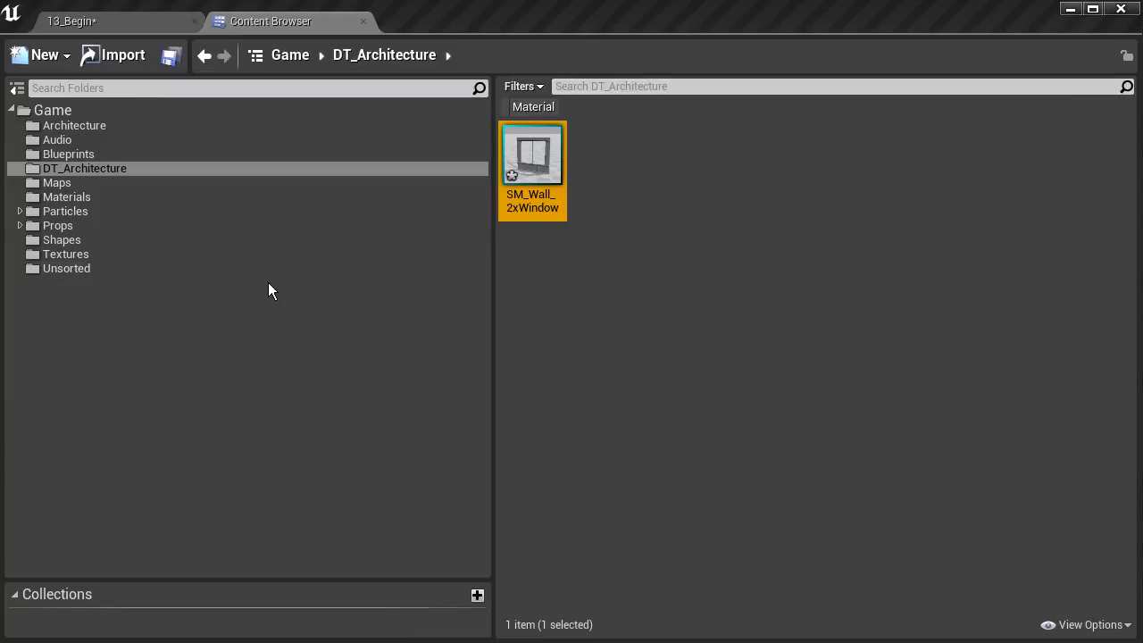
Save all assets in the Game folder, then go back to the DT_Architecture folder.
mouse_move(535, 157)
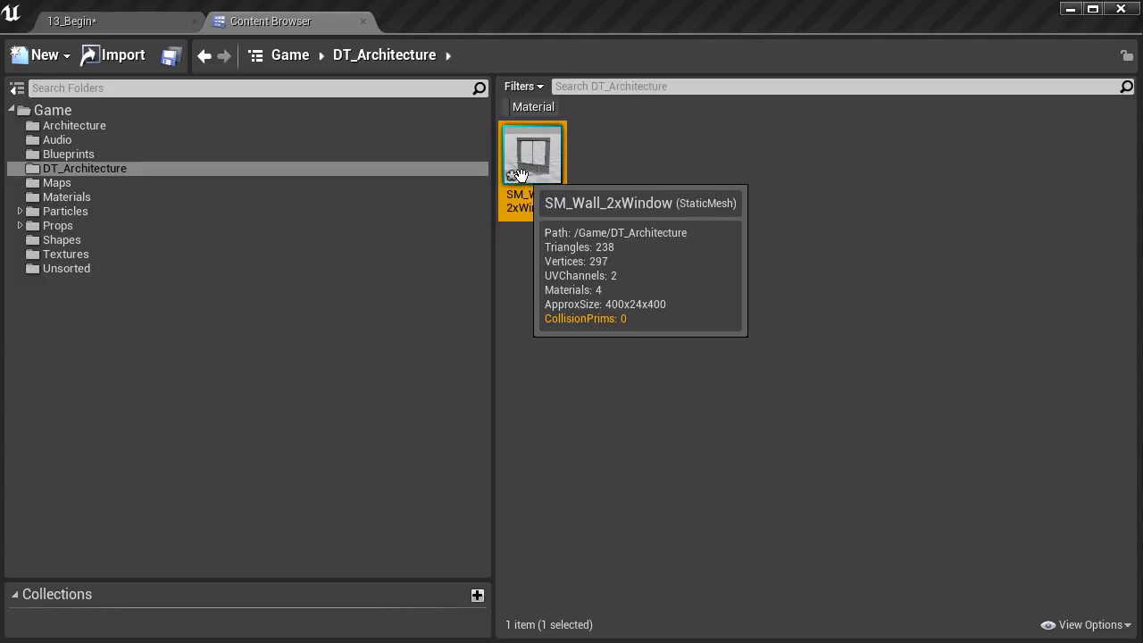
right_click(67, 117)
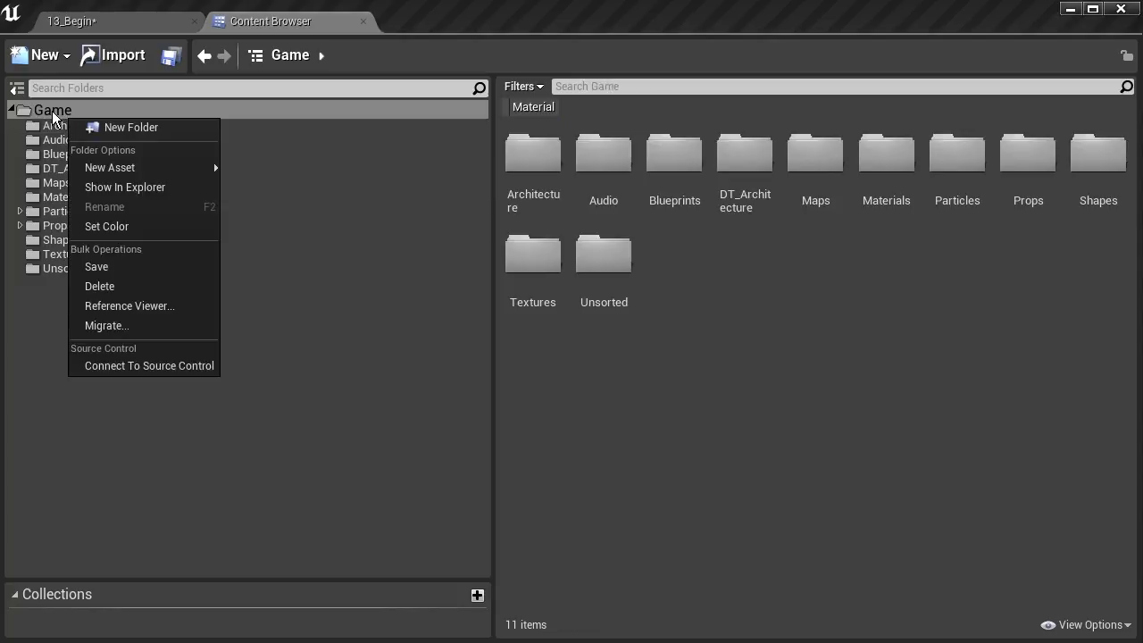
click(110, 267)
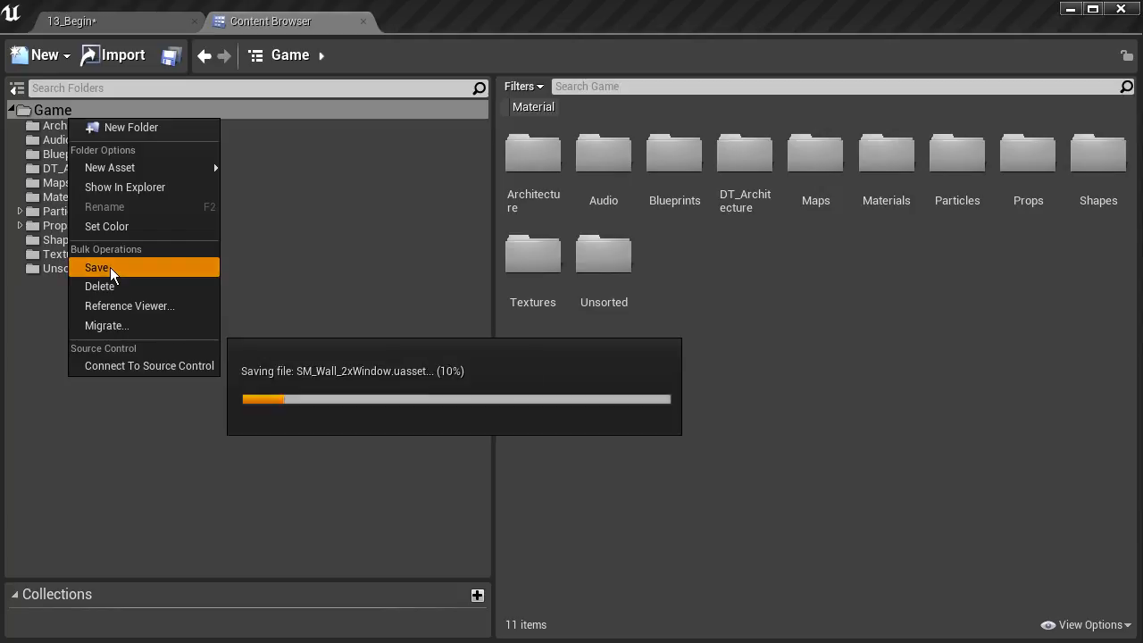
click(88, 170)
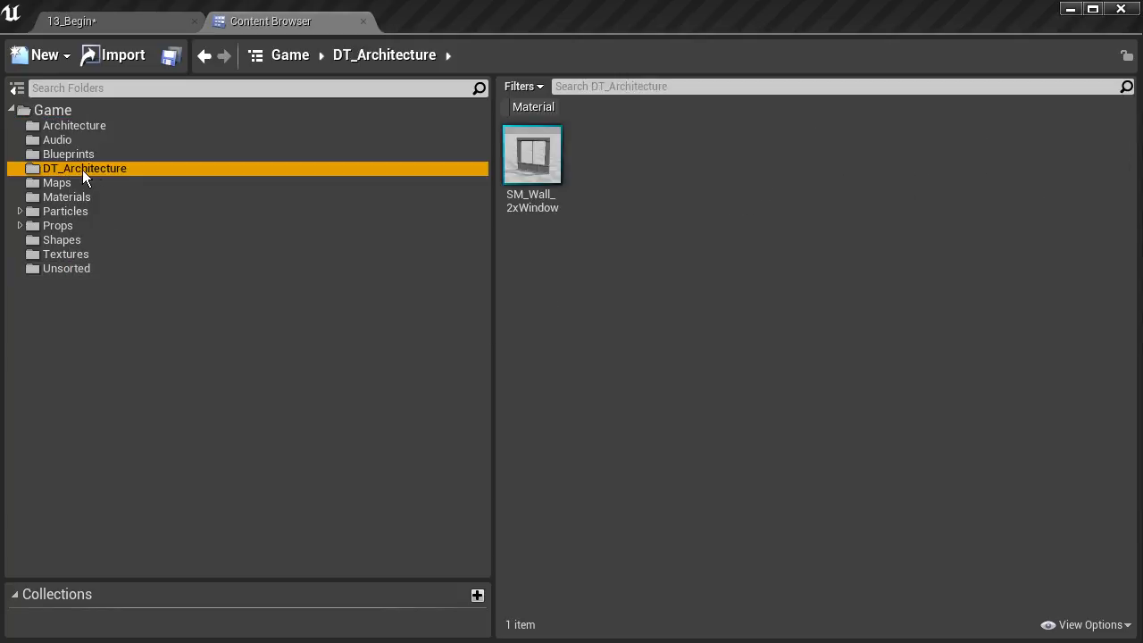
mouse_move(527, 191)
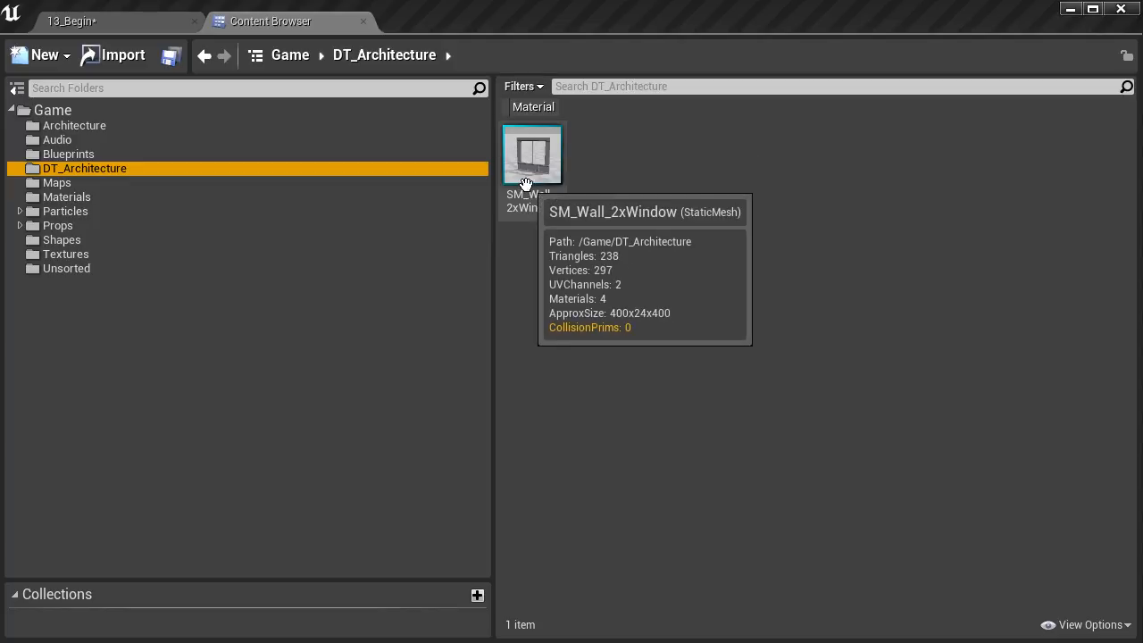